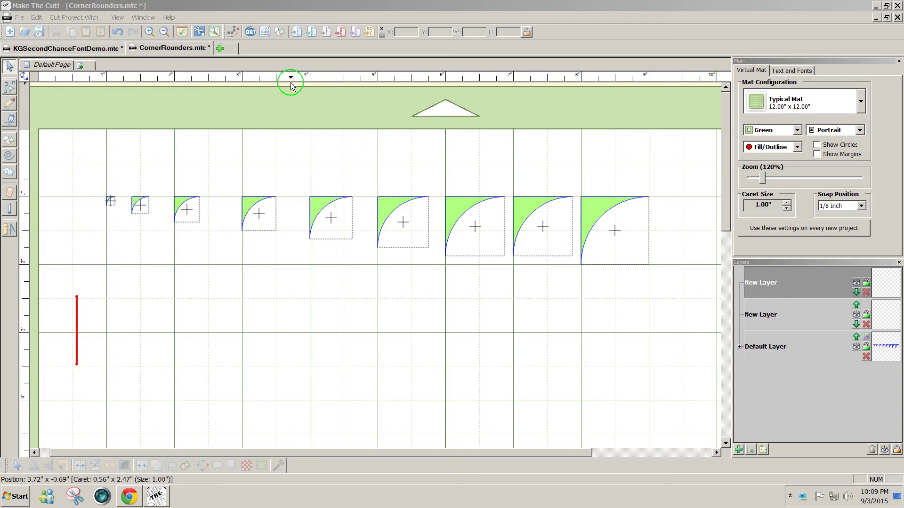
Step: Add a Circle (Generic) from Basic Shapes to the mat
click(280, 36)
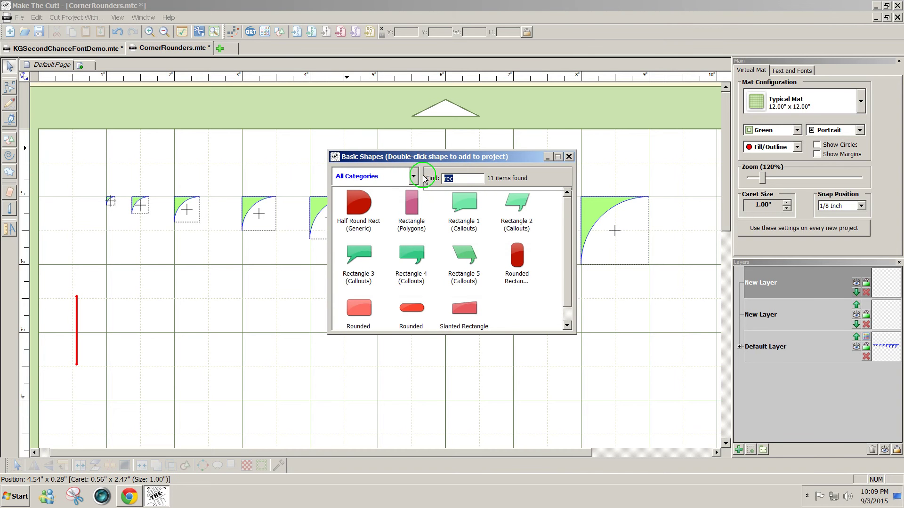
text(ci)
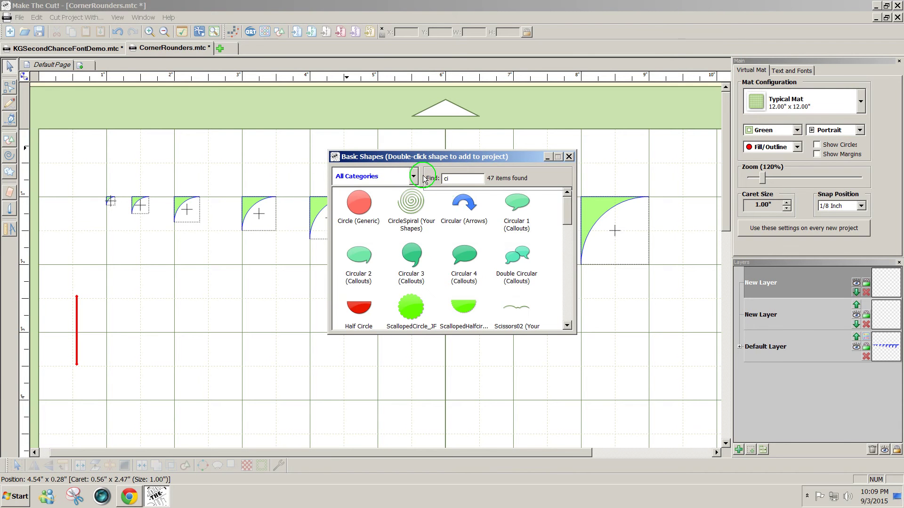
double_click(360, 210)
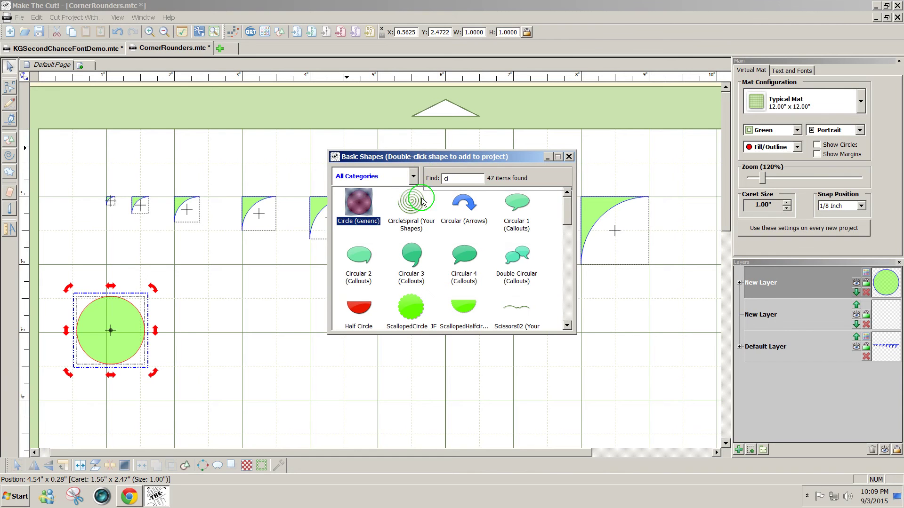
Step: Add a Square (Polygons) beside the circle and close Basic Shapes
double_click(464, 180)
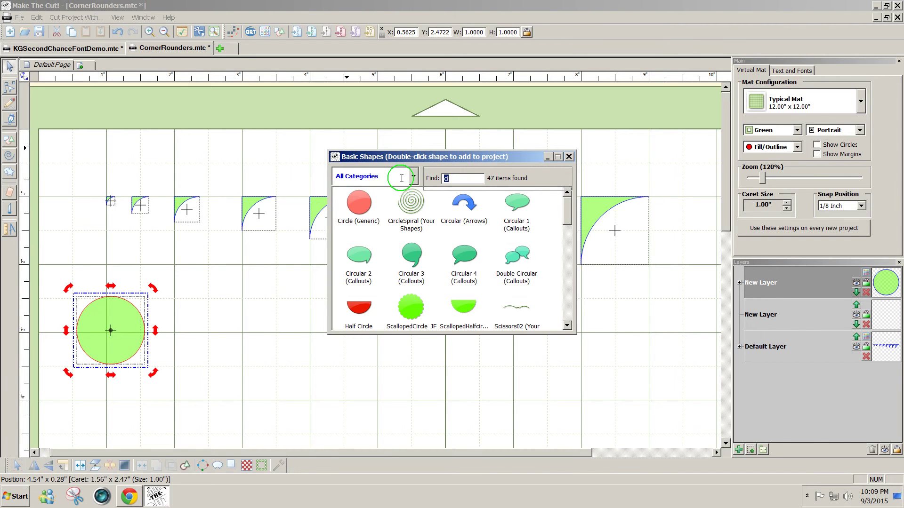
text(sq)
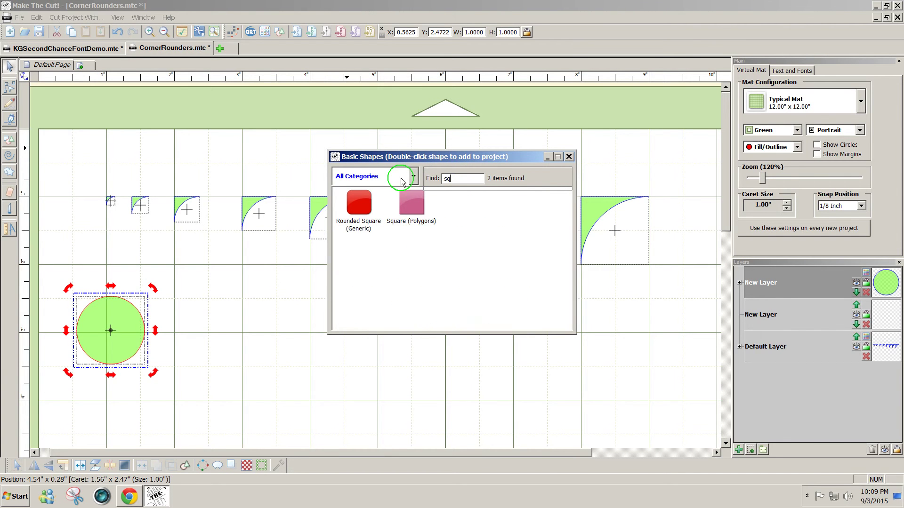
click(412, 199)
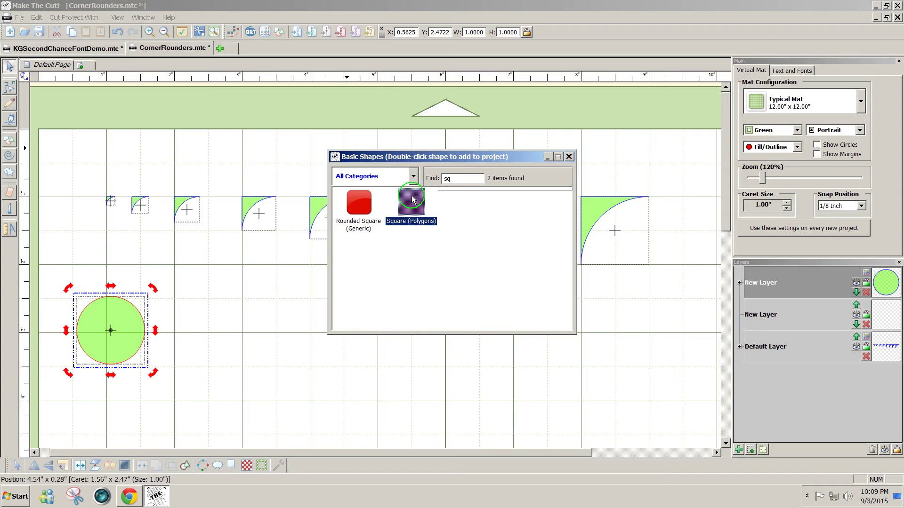
double_click(412, 199)
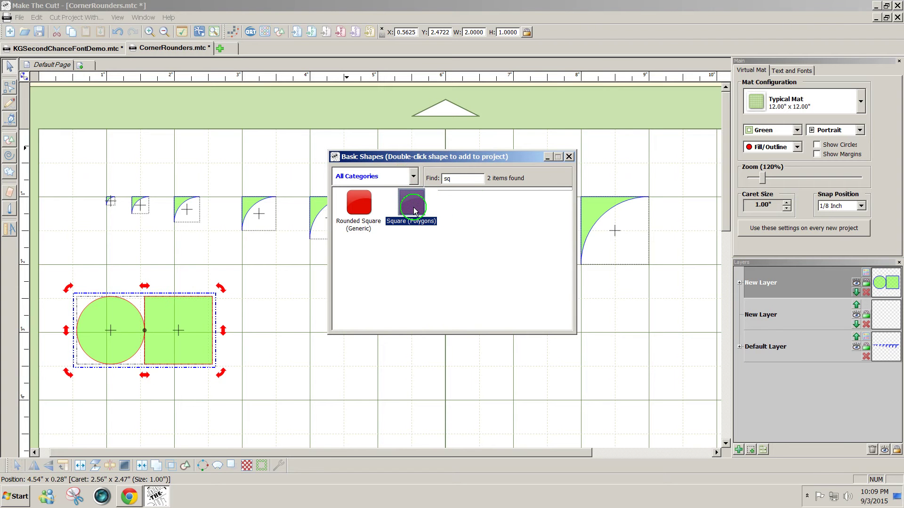
click(569, 157)
Step: Centre-align the circle and square and move them together to X 3
click(296, 390)
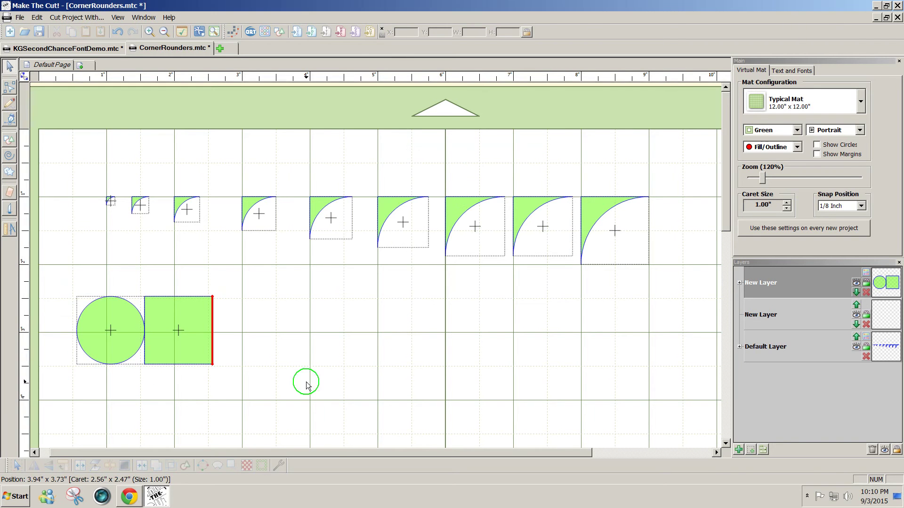
drag(297, 397, 25, 274)
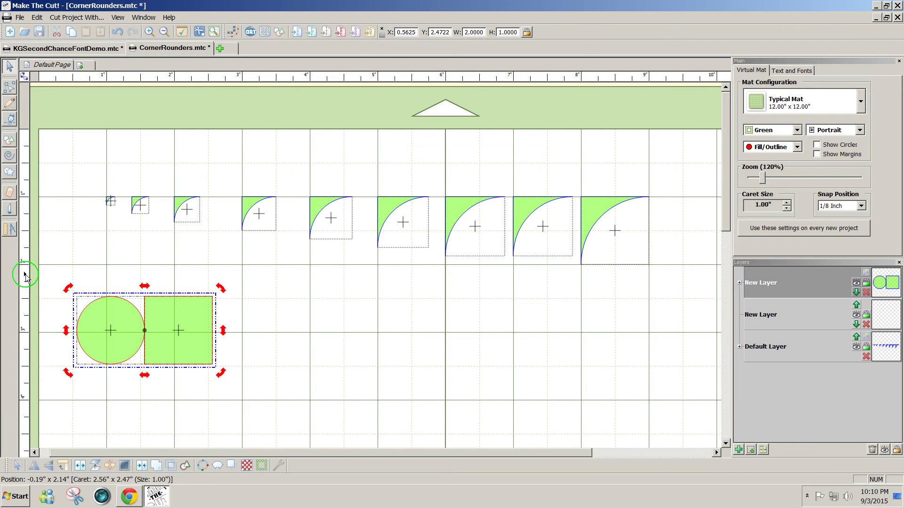
key(ctrl+shift+c)
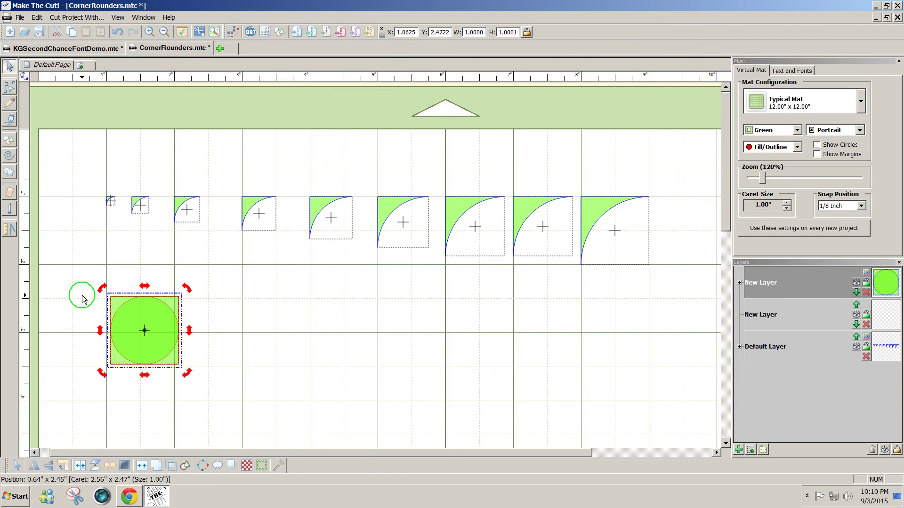
click(143, 331)
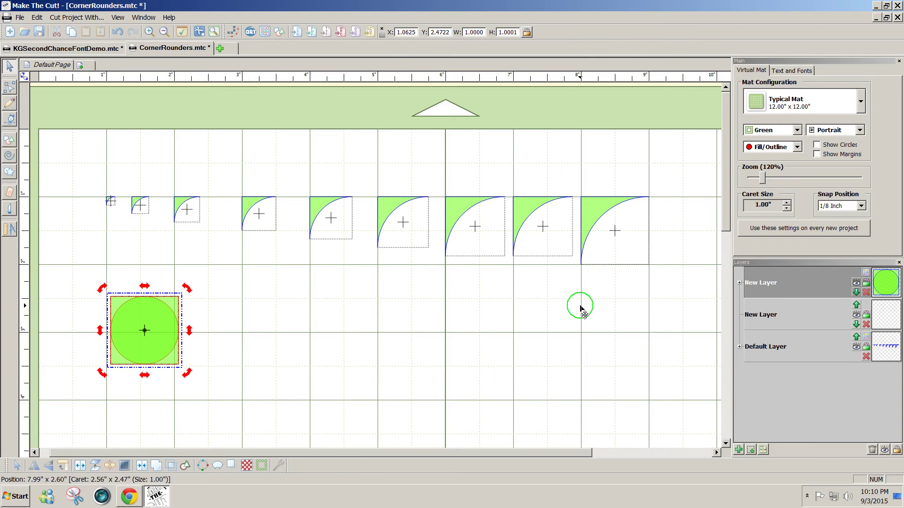
click(843, 207)
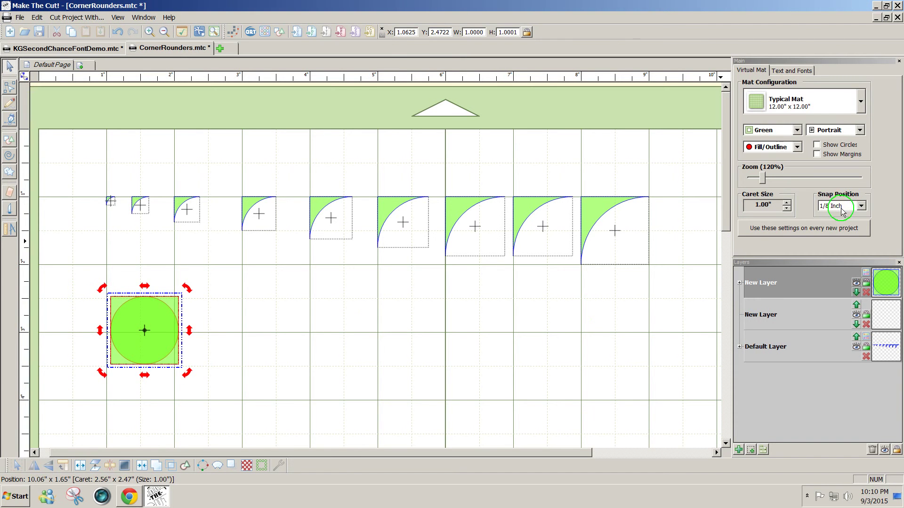
drag(214, 377, 38, 261)
drag(145, 330, 278, 314)
Step: Slide the square right to X 4.0, Y 2.0, flush against the circle
click(344, 334)
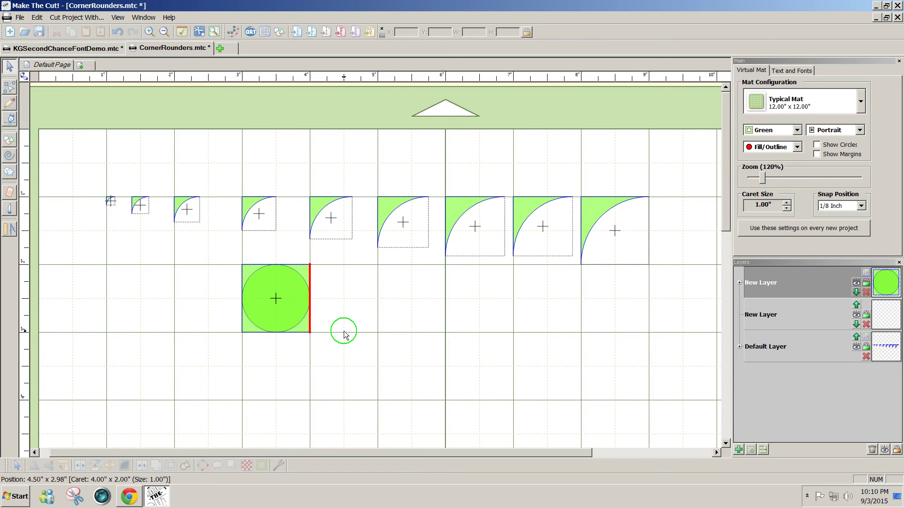
click(344, 332)
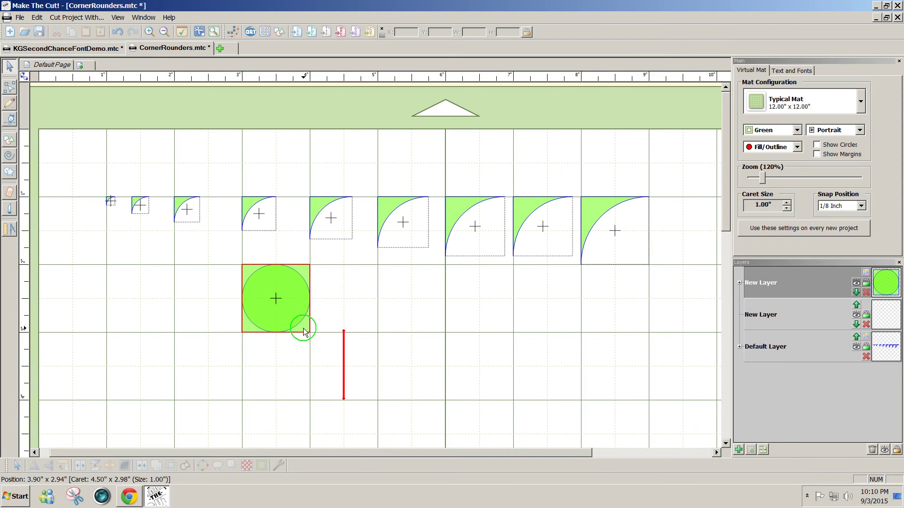
drag(302, 326, 370, 326)
click(293, 318)
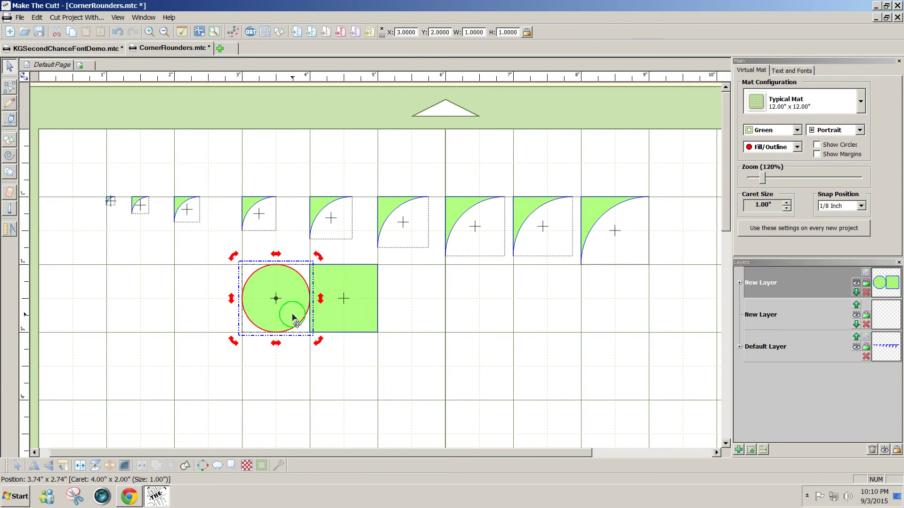
Step: With Node Edit, delete the circle's right and lower arcs, leaving the upper-left quarter arc
click(9, 88)
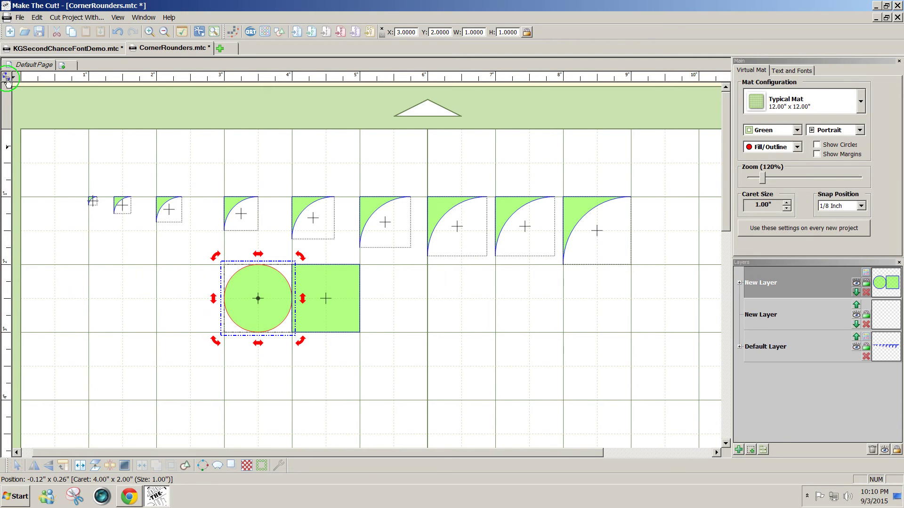
click(7, 78)
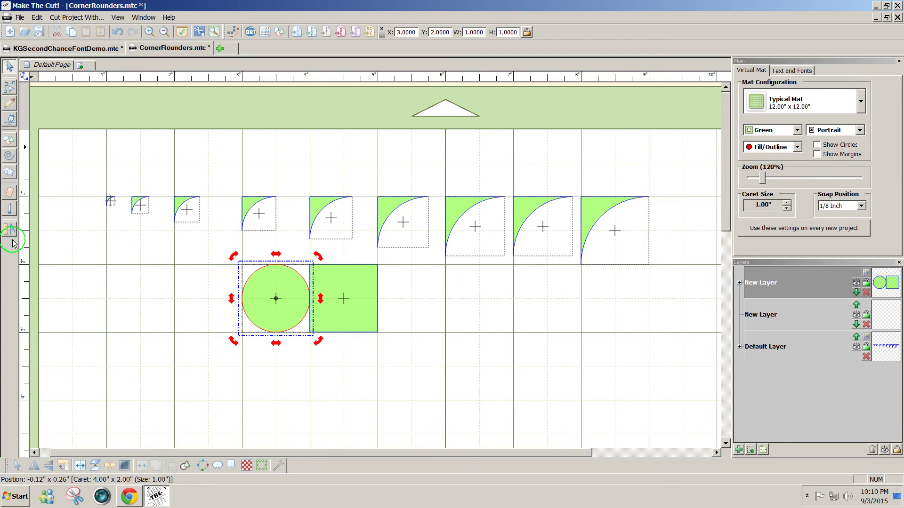
click(8, 88)
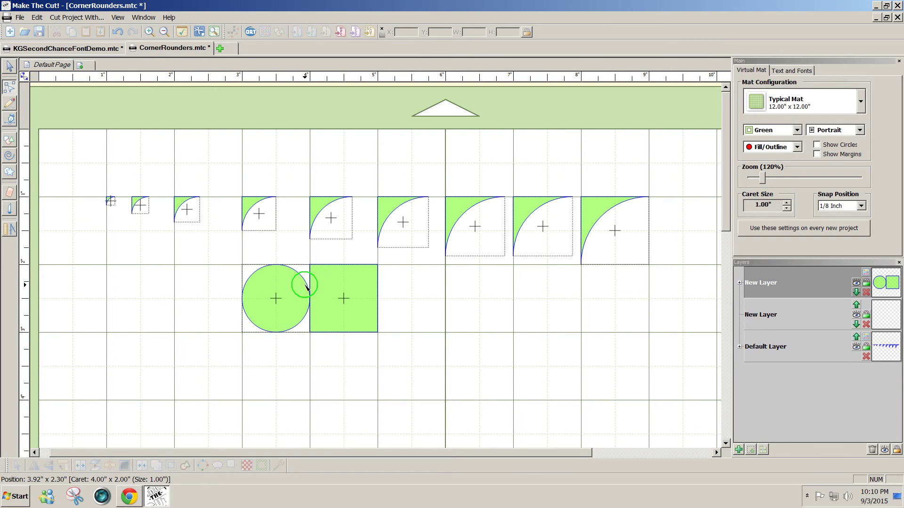
click(307, 281)
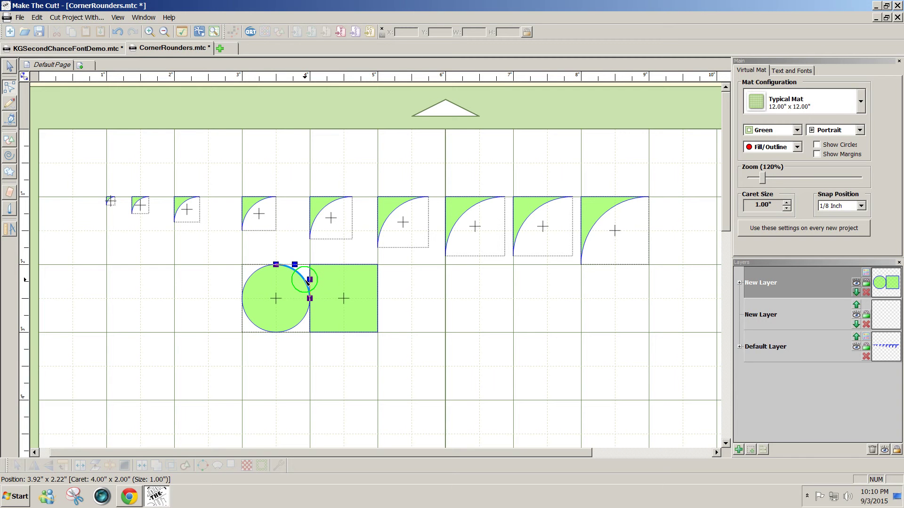
key(Delete)
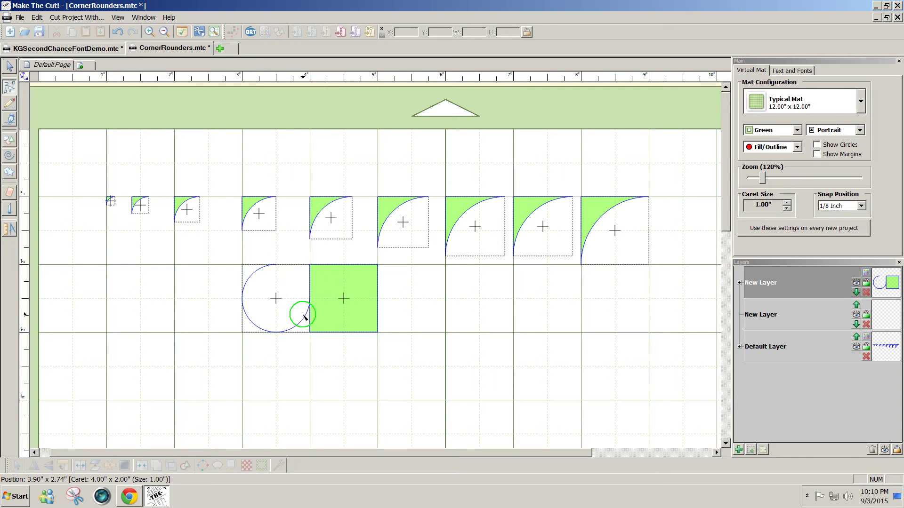
click(246, 324)
key(Delete)
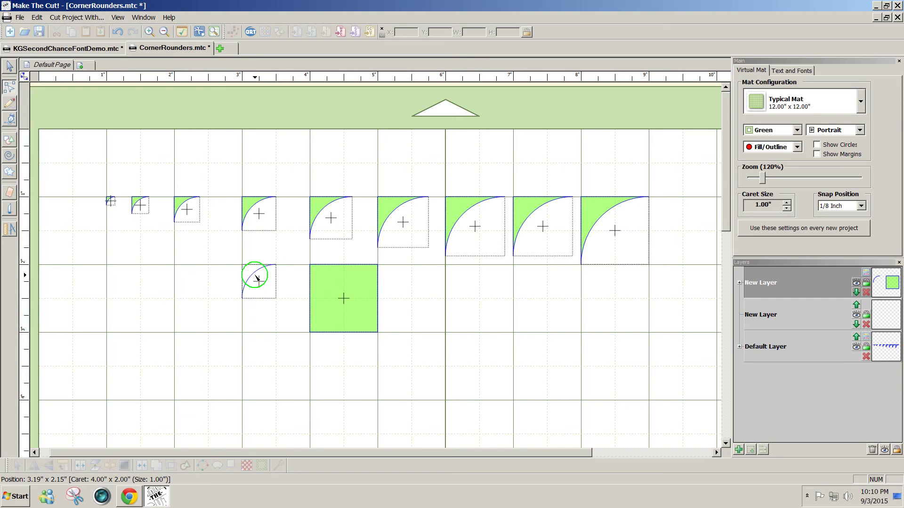
Step: Close the quarter arc with Bezier pen points through its corner into a filled 0.5-inch corner rounder
click(9, 119)
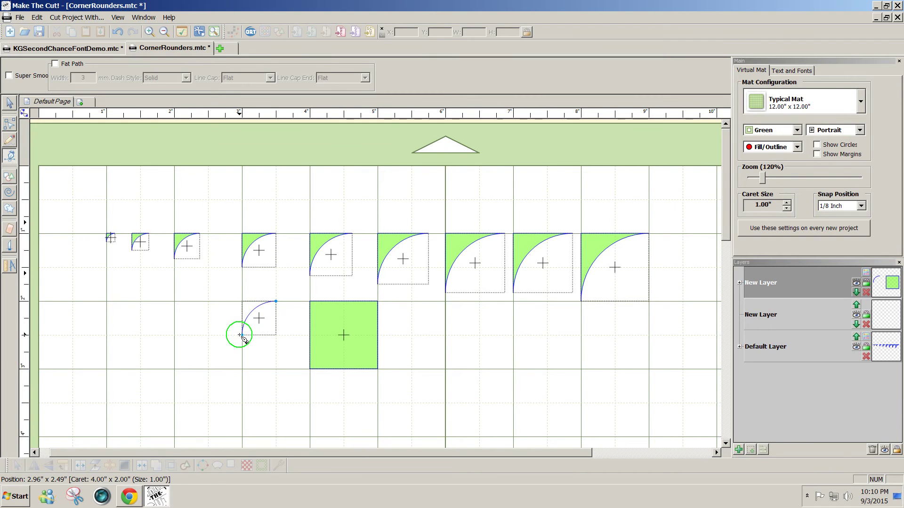
click(242, 335)
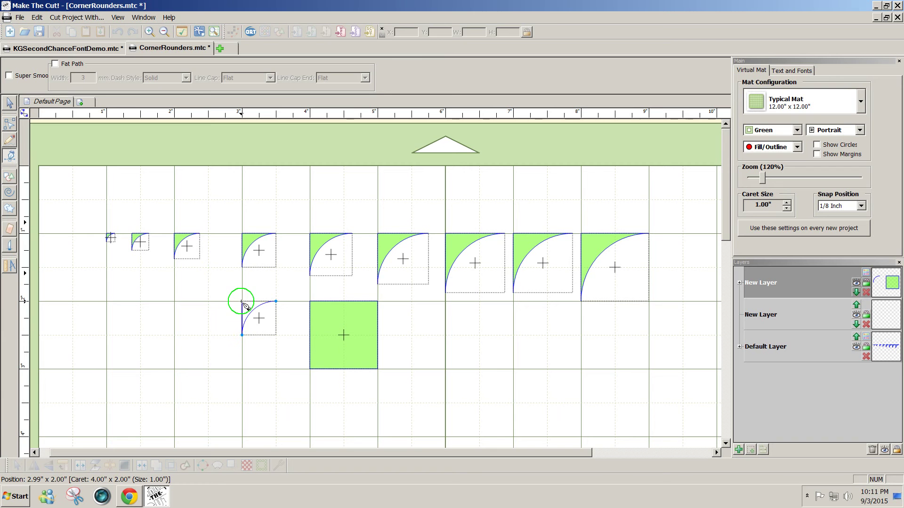
click(242, 301)
click(276, 302)
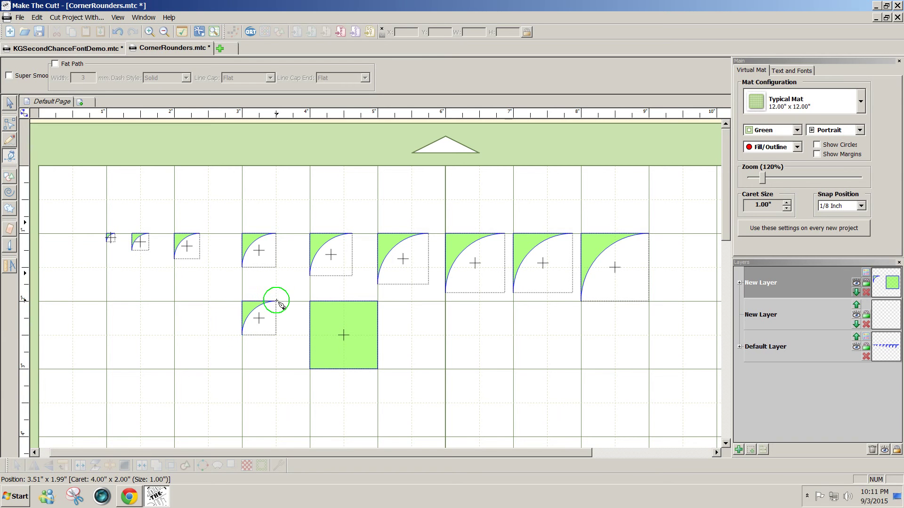
Step: Move the corner rounder to X 1.0, Y 2.0 and the square to the lower right
click(9, 102)
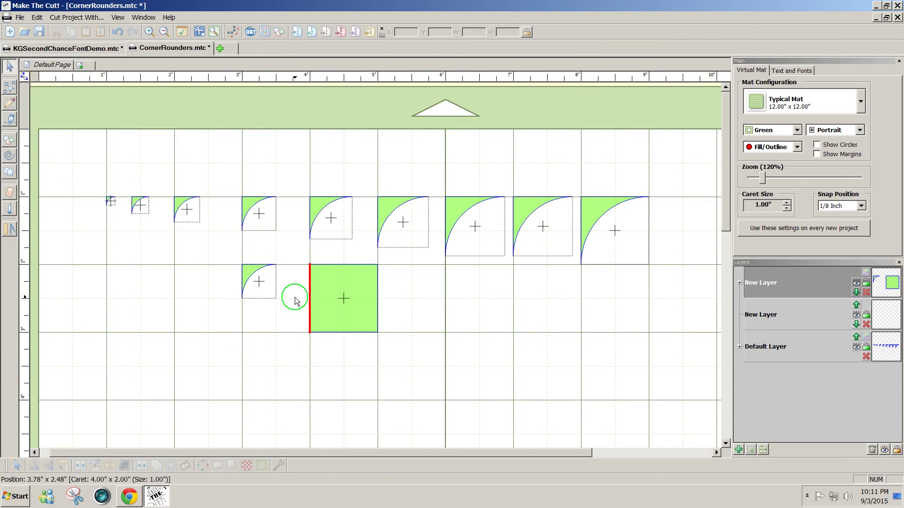
drag(248, 276, 189, 281)
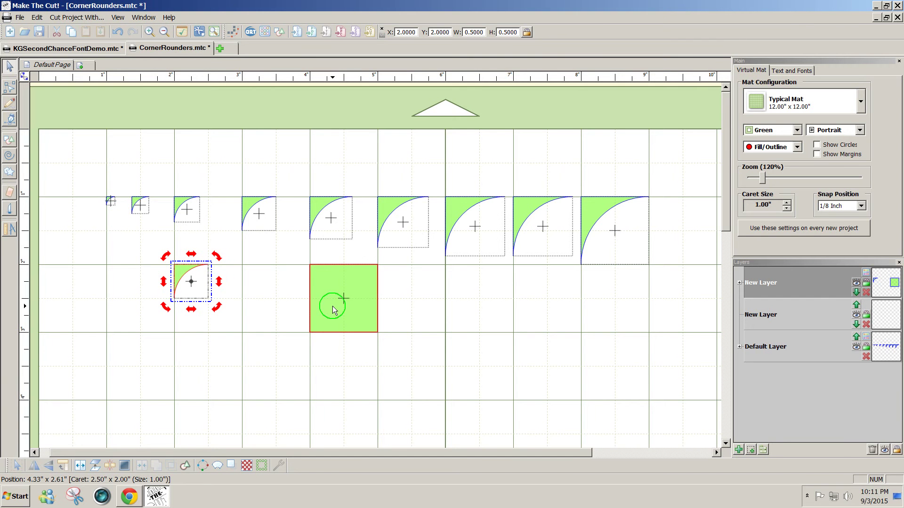
drag(333, 306, 518, 382)
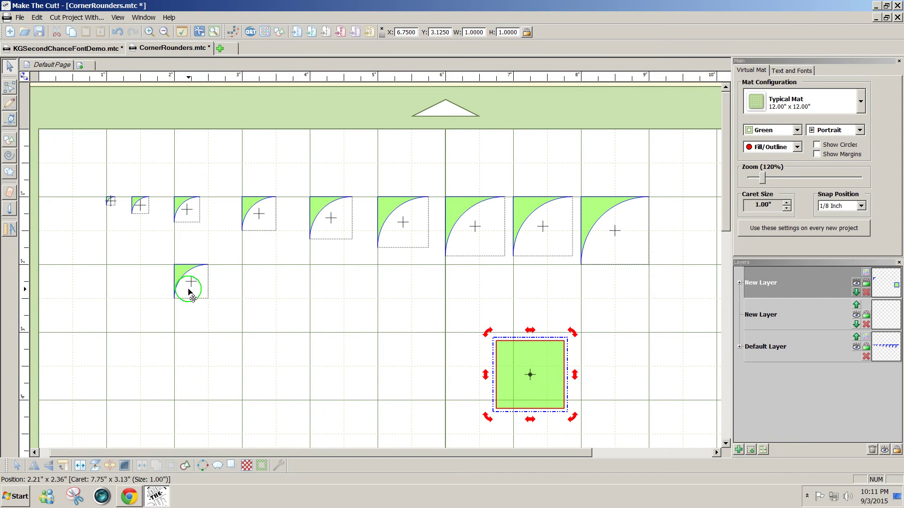
drag(185, 278, 121, 272)
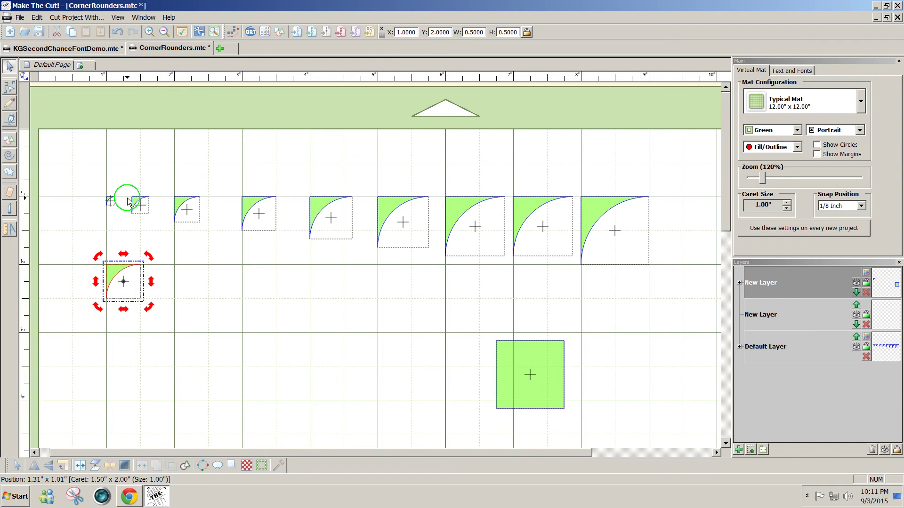
Step: Duplicate the corner rounder into 8 columns and 1 row with 0 spacing
click(36, 19)
click(56, 94)
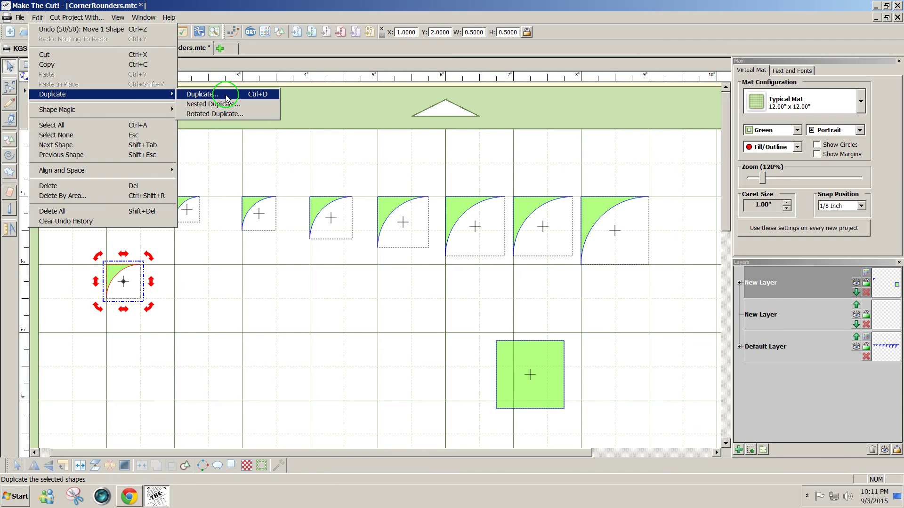
click(219, 95)
double_click(474, 239)
text(8)
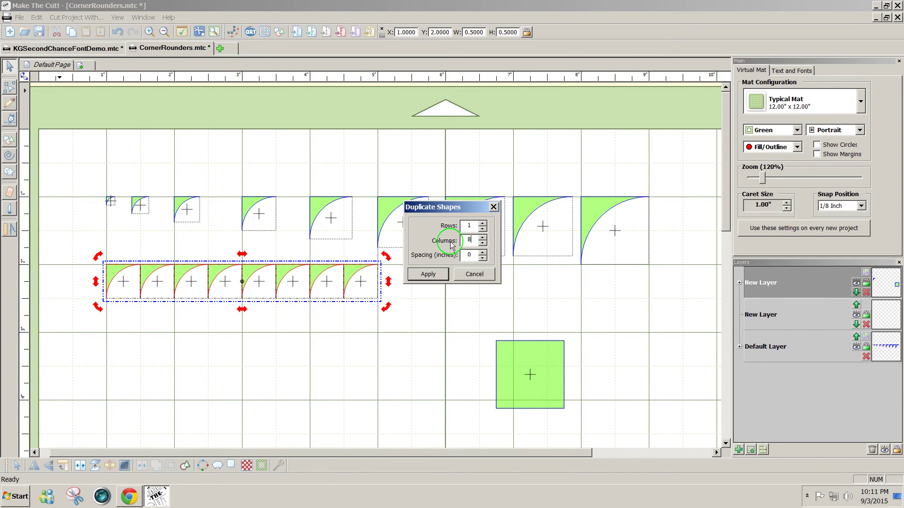
click(428, 275)
Step: Shrink the first three copies to 0.125", 0.25" and 0.375"
click(416, 333)
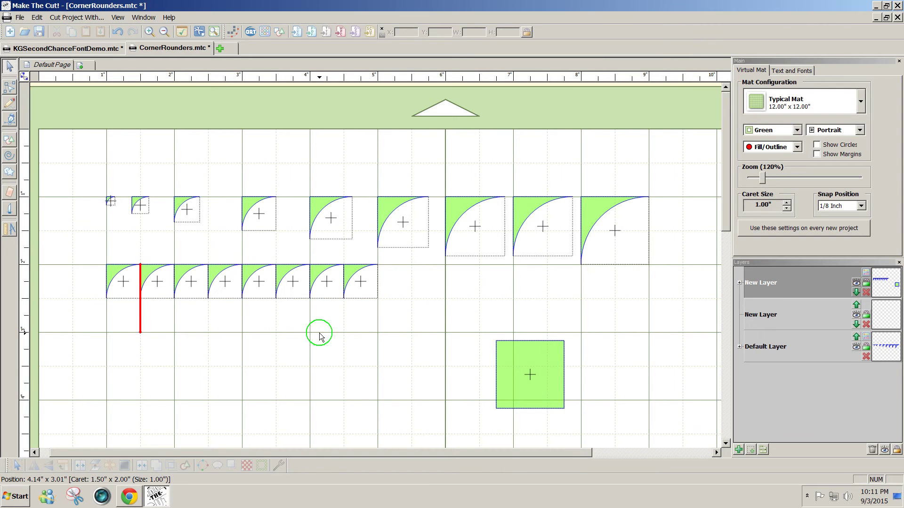
click(116, 274)
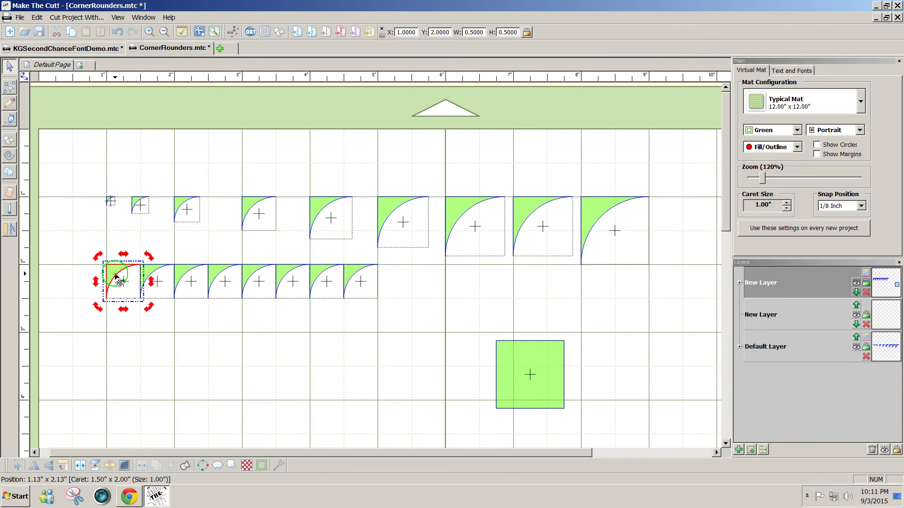
click(116, 275)
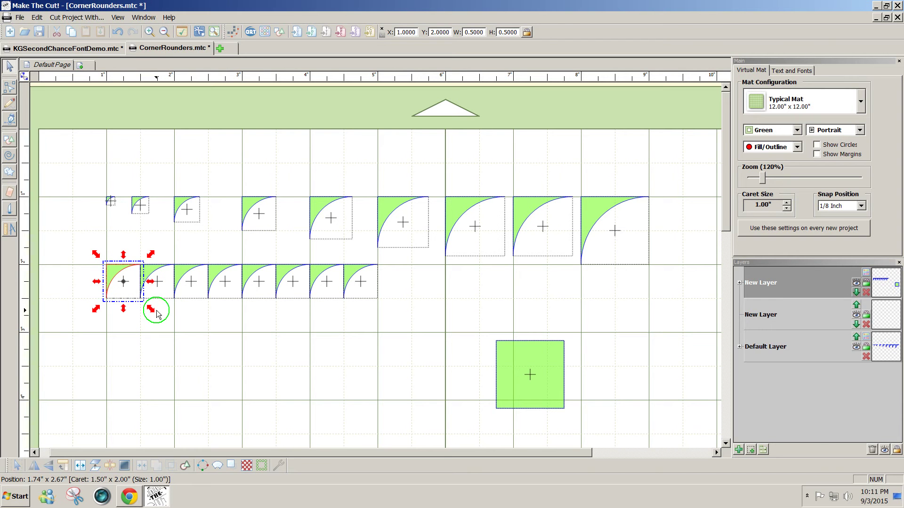
drag(147, 309, 113, 288)
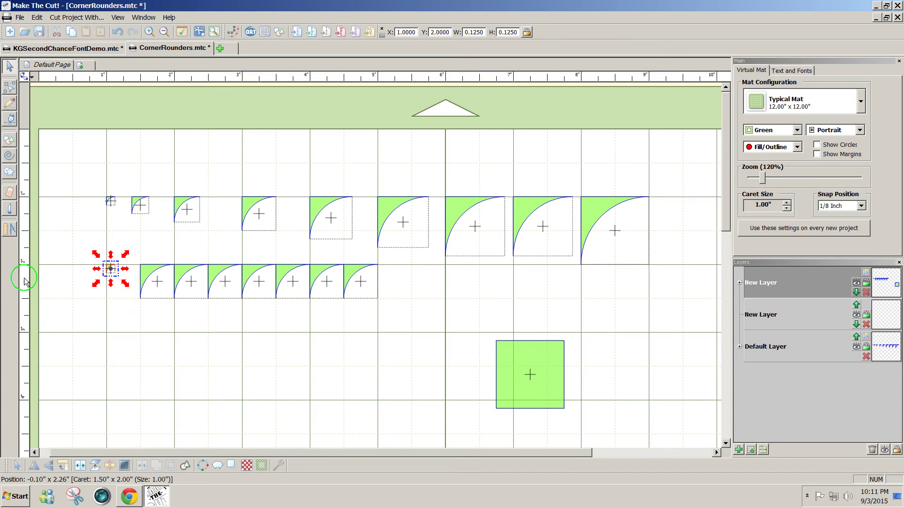
click(145, 273)
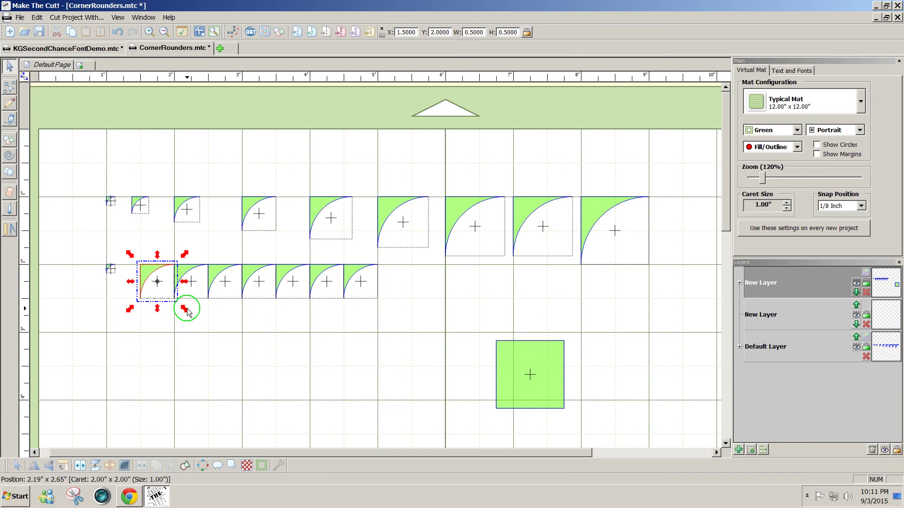
drag(186, 311, 173, 302)
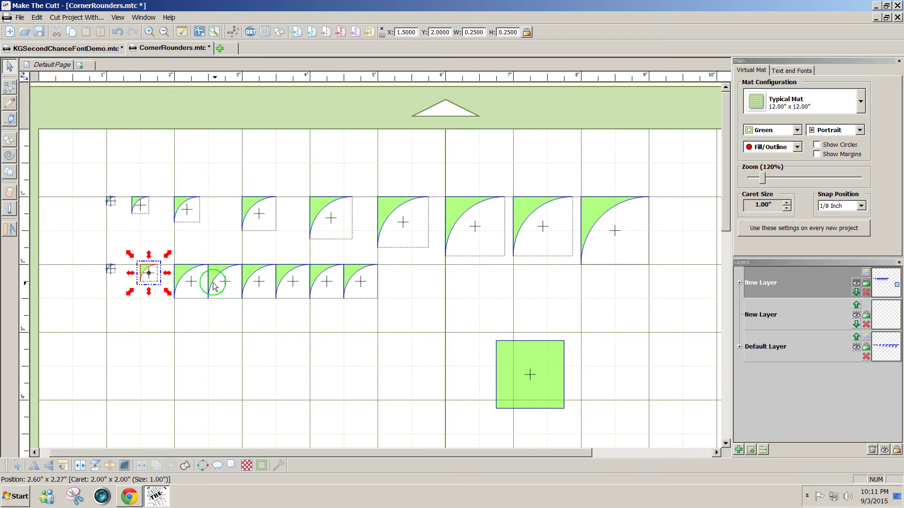
click(181, 272)
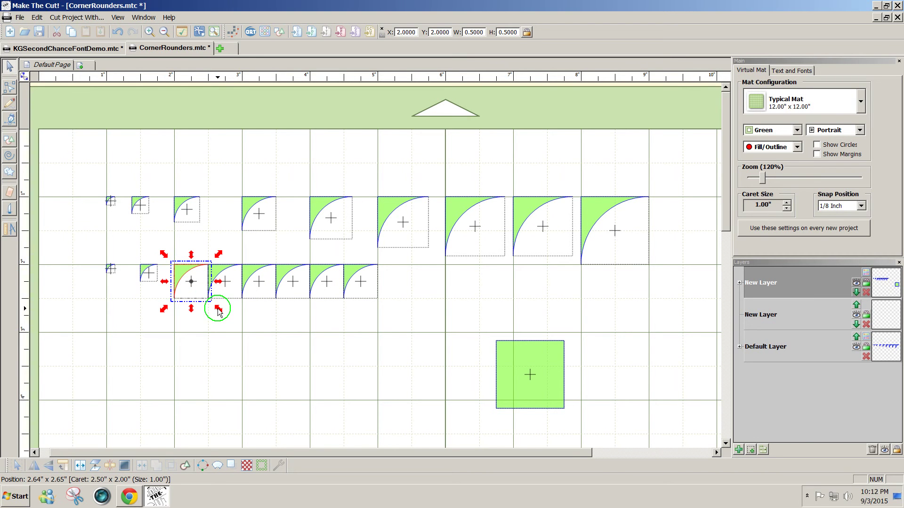
drag(218, 310, 207, 300)
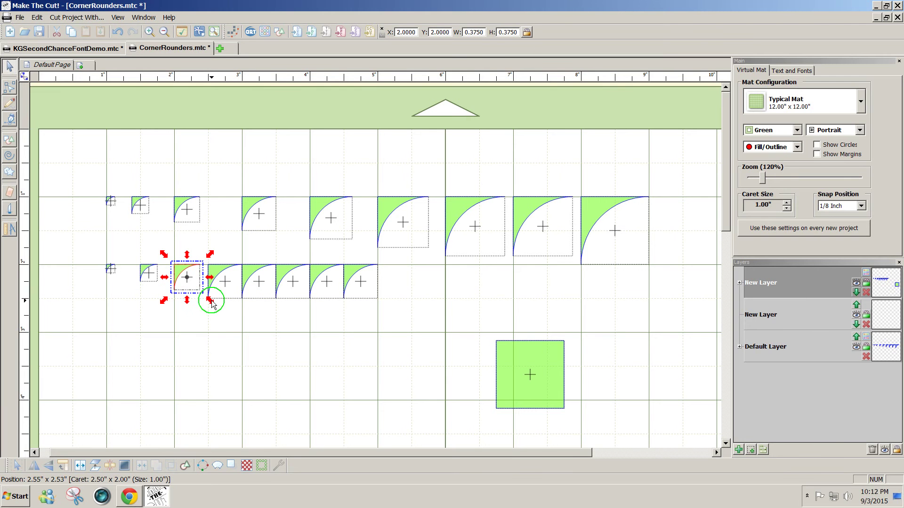
Step: Enlarge the next copies to 0.625", 0.625" and 0.75", plus the last copy
click(252, 270)
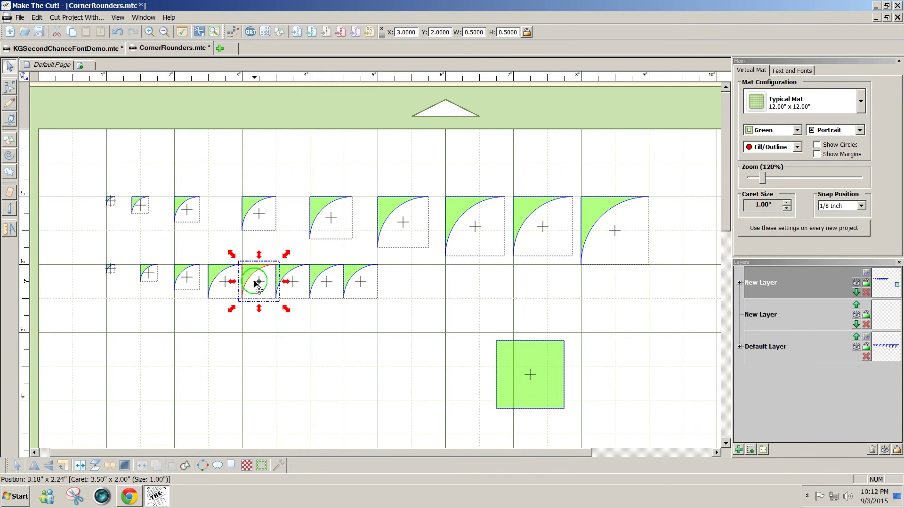
drag(285, 312, 291, 307)
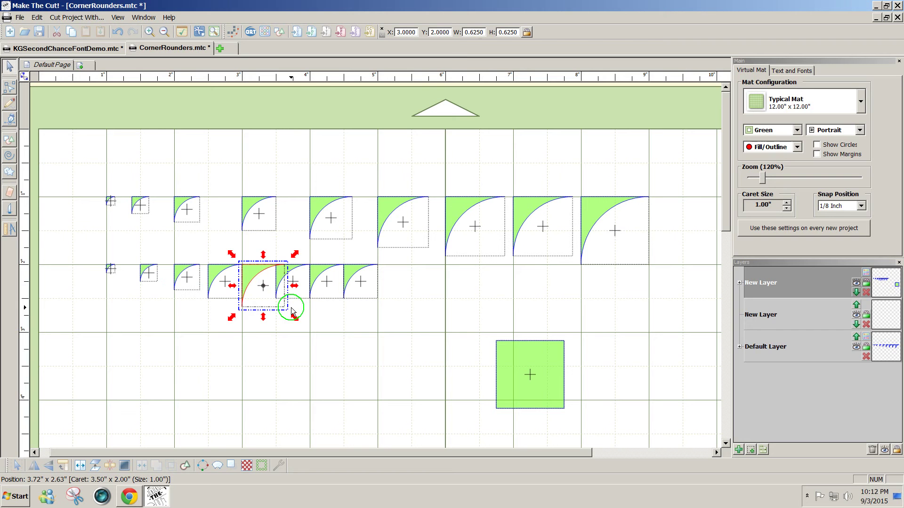
click(296, 271)
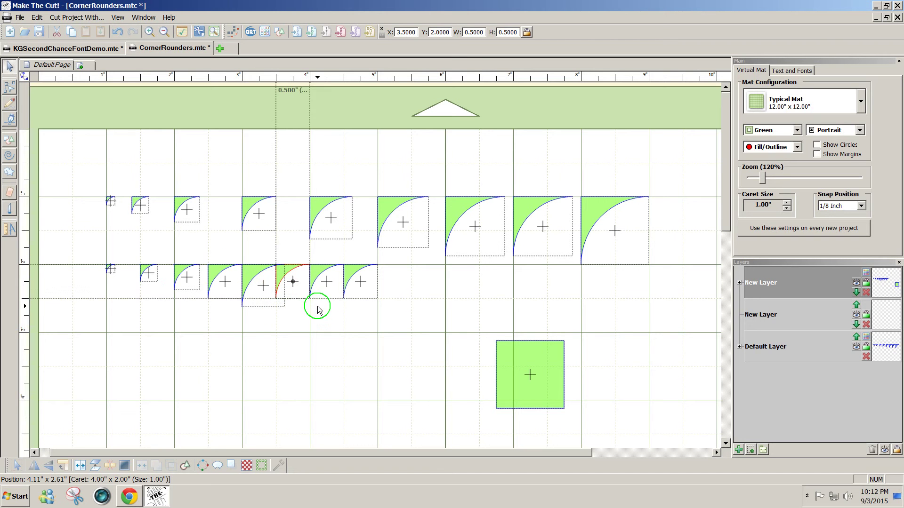
drag(319, 312, 322, 318)
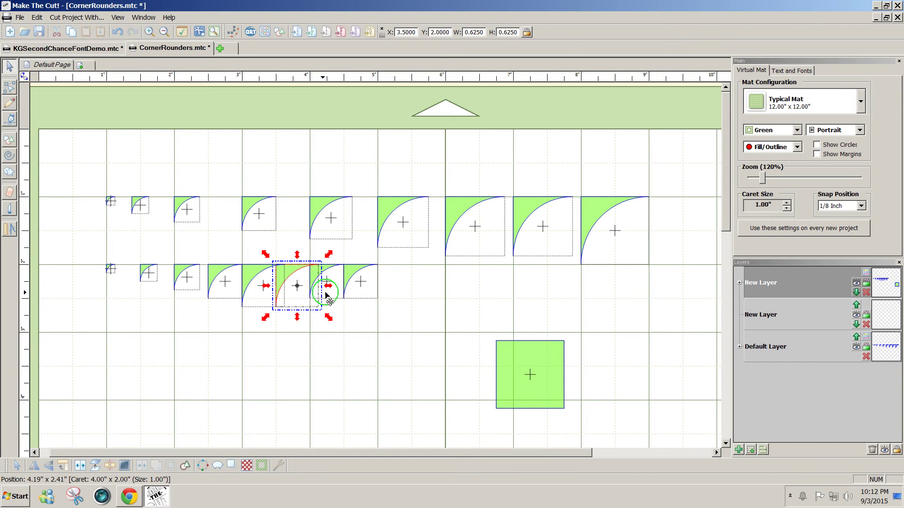
click(329, 273)
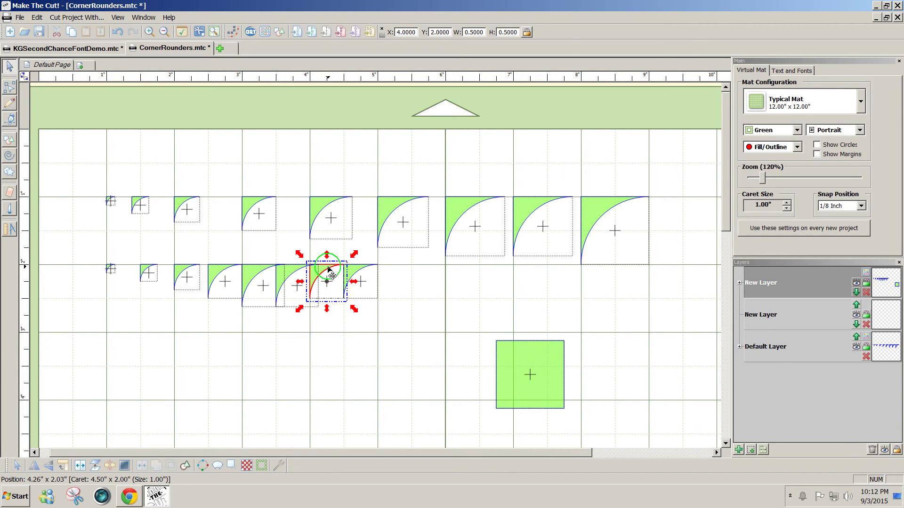
drag(354, 310, 365, 319)
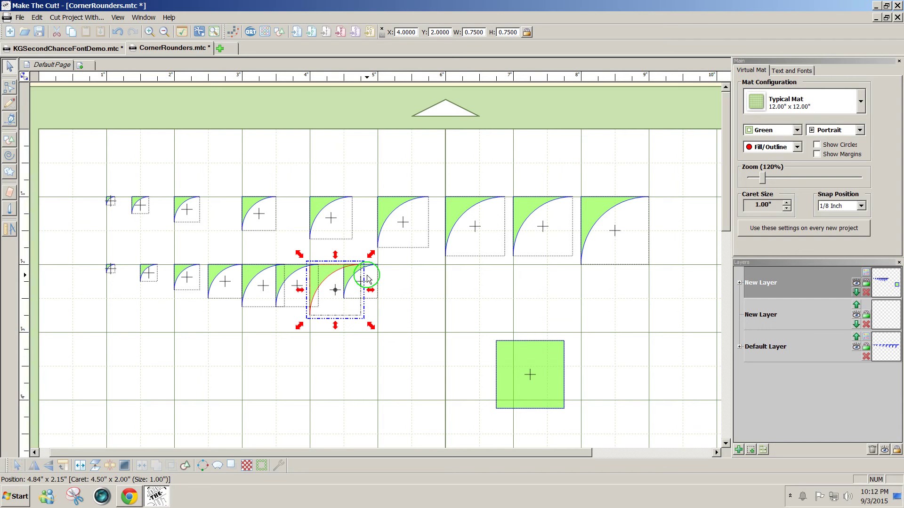
click(390, 278)
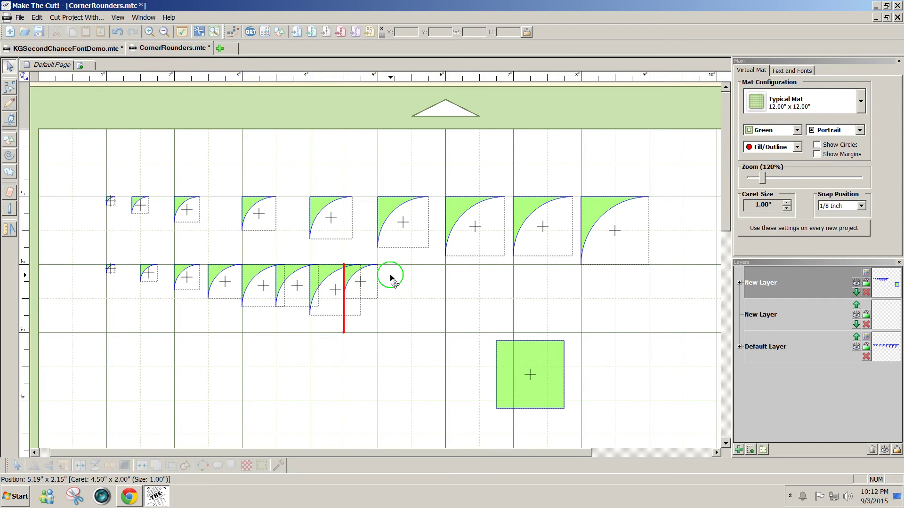
click(366, 273)
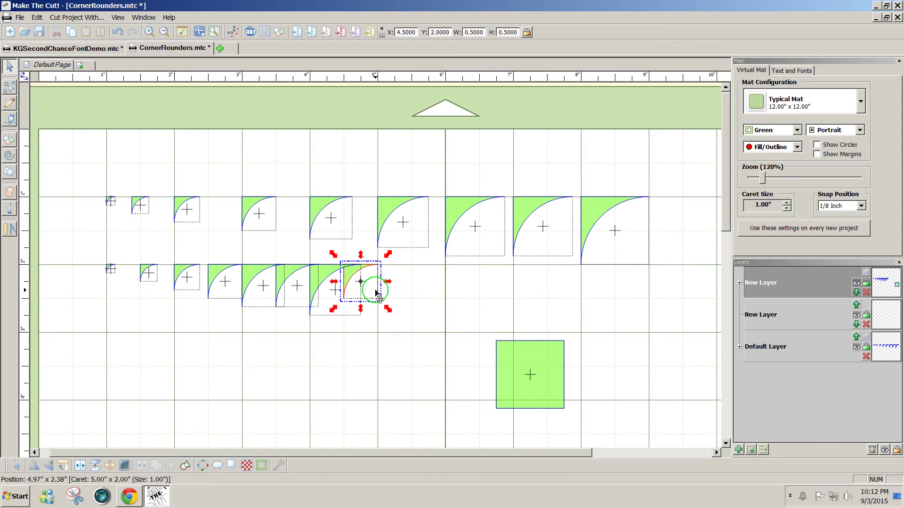
drag(389, 308, 204, 258)
Step: Spread the larger rounders apart, enlarge the rightmost to 1 inch, and move the square down-left
drag(320, 289, 601, 295)
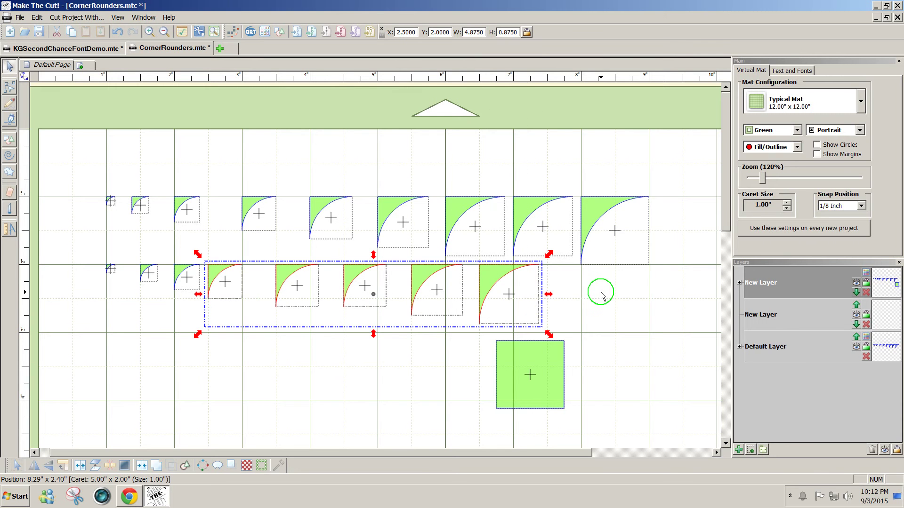
click(641, 298)
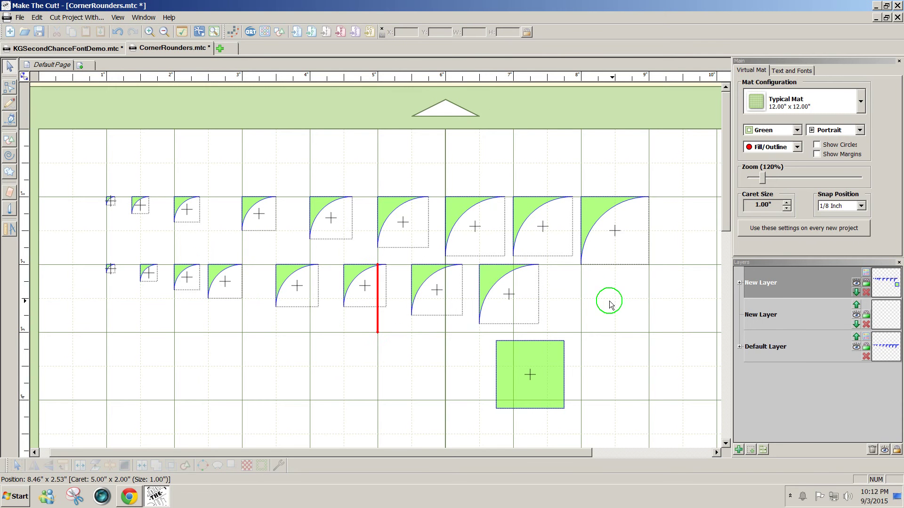
click(488, 288)
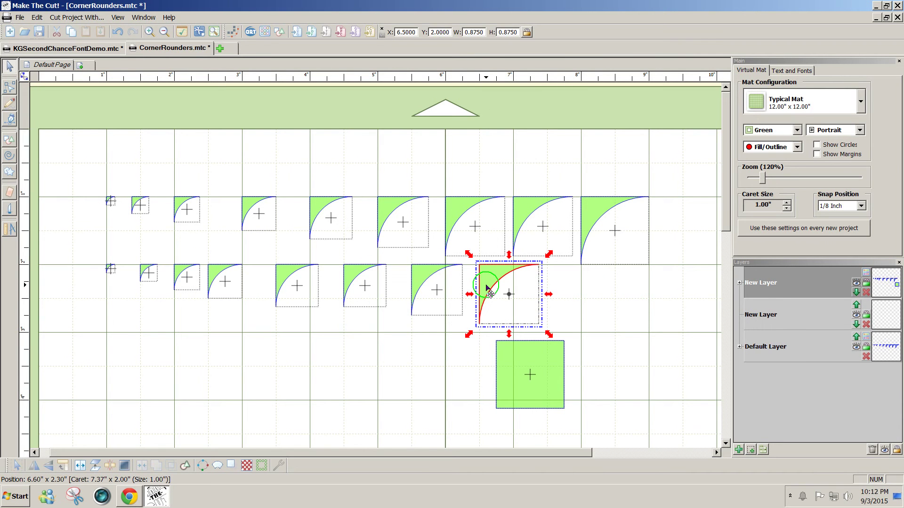
drag(488, 288, 556, 296)
drag(608, 326, 623, 340)
drag(524, 375, 441, 436)
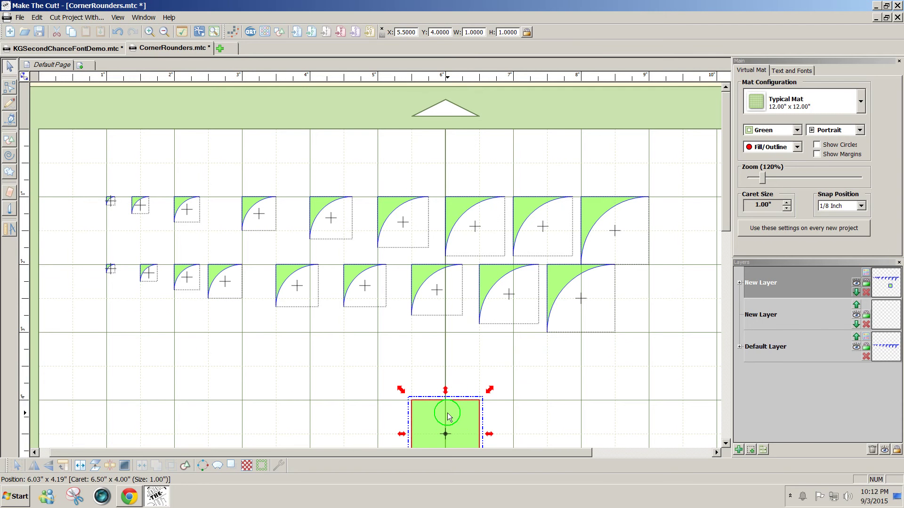
Step: Enlarge the square to 2 inches below the rounders; put the 0.375" rounder at X 2.375, Y 2.75
drag(447, 415, 276, 347)
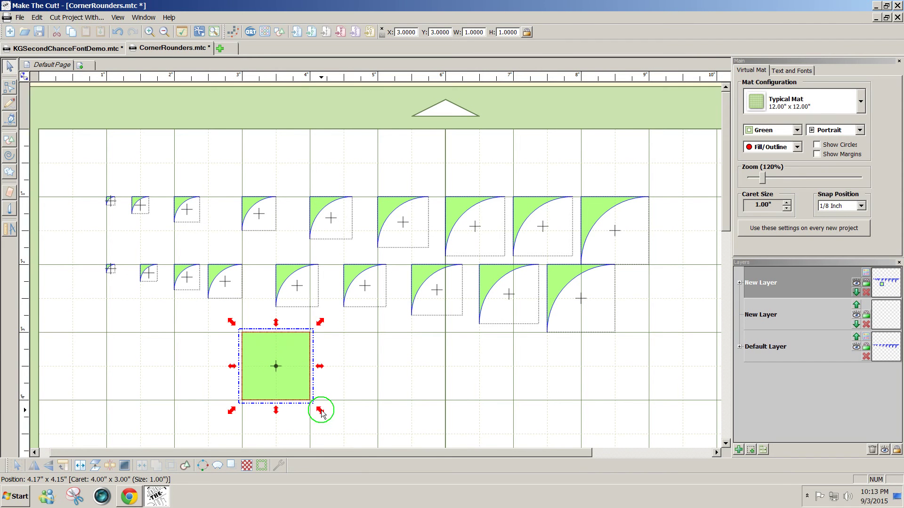
drag(320, 411, 386, 474)
click(496, 431)
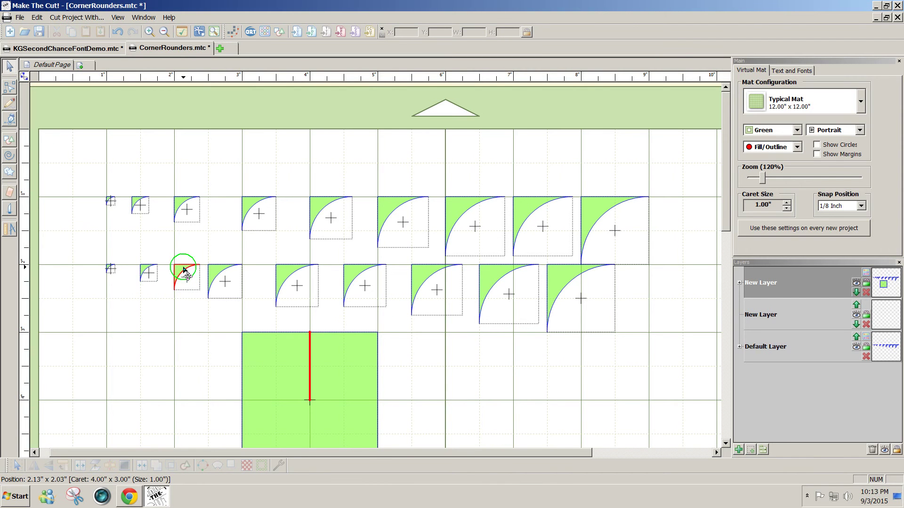
drag(183, 273, 212, 326)
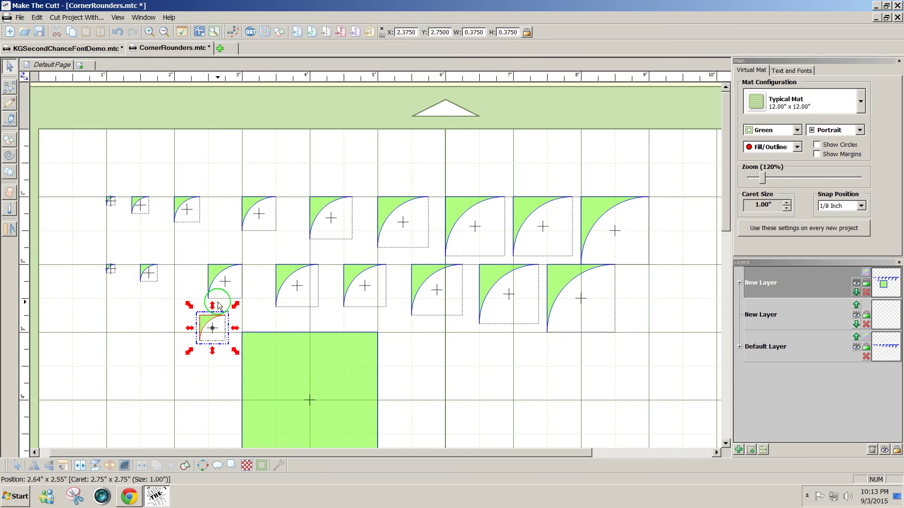
Step: Duplicate the 0.375" corner rounder into four copies
click(37, 17)
mouse_move(64, 94)
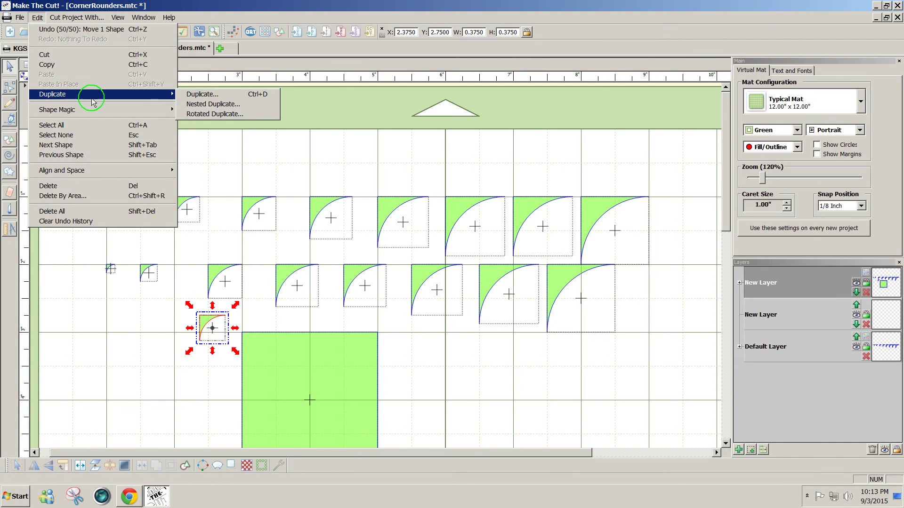
click(190, 96)
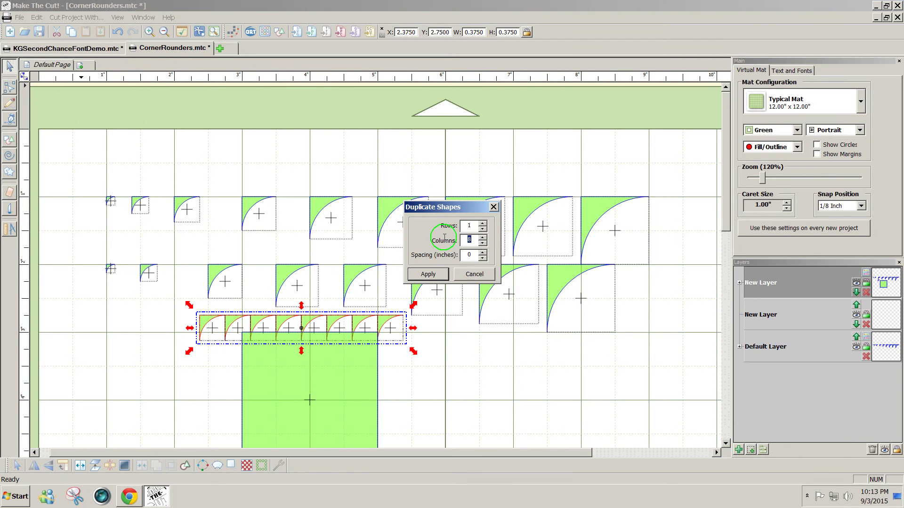
text(4)
click(429, 274)
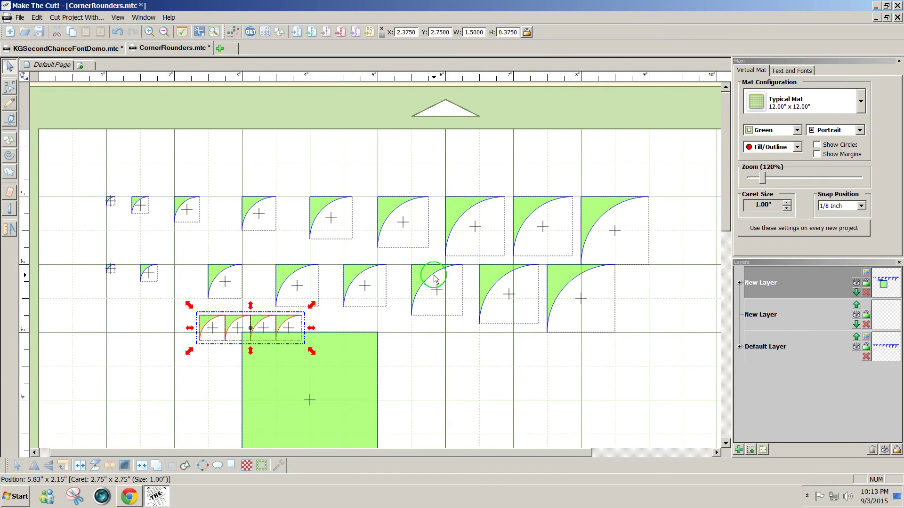
click(247, 309)
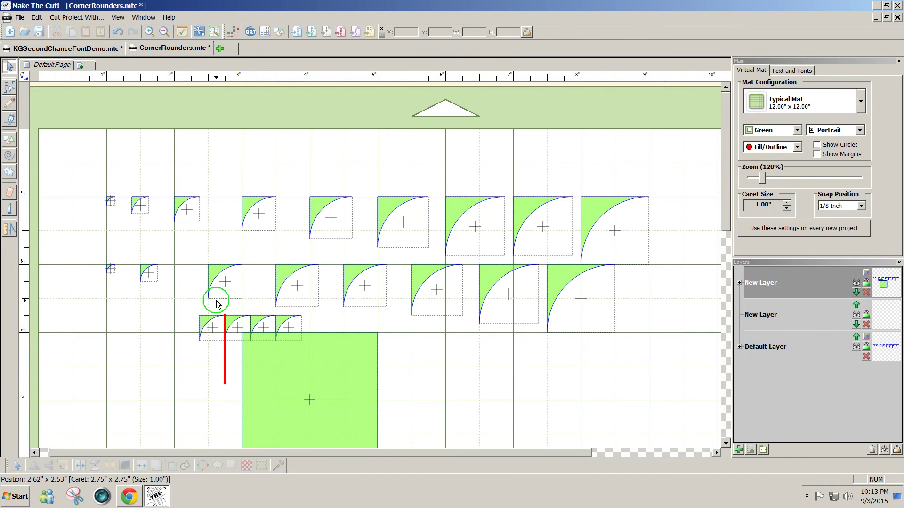
Step: Rotate groups of the copies 90° and mirror one so each faces a different corner
drag(219, 306, 312, 367)
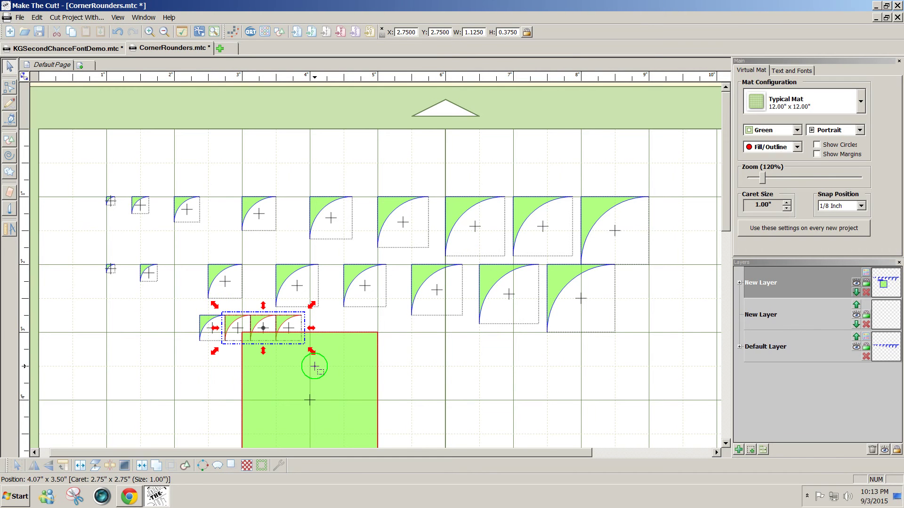
click(62, 465)
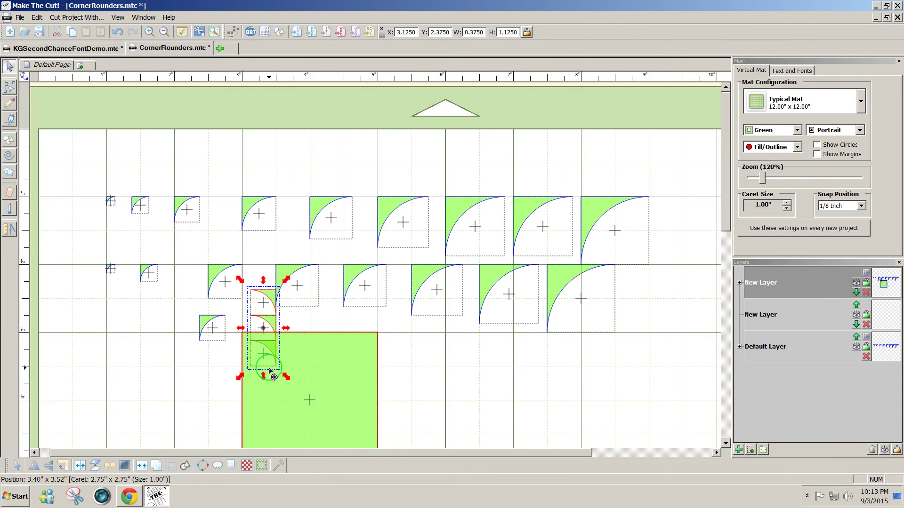
click(446, 372)
drag(444, 395, 226, 312)
click(64, 466)
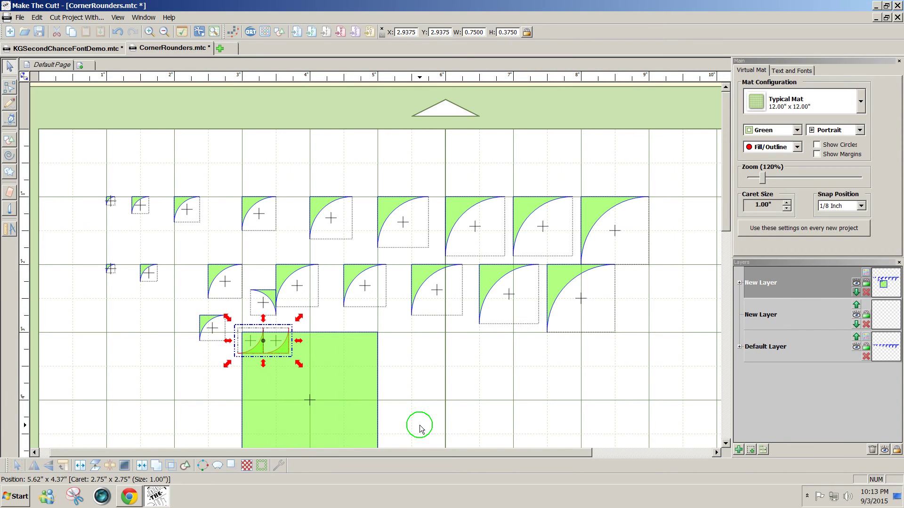
drag(495, 421, 247, 313)
click(80, 466)
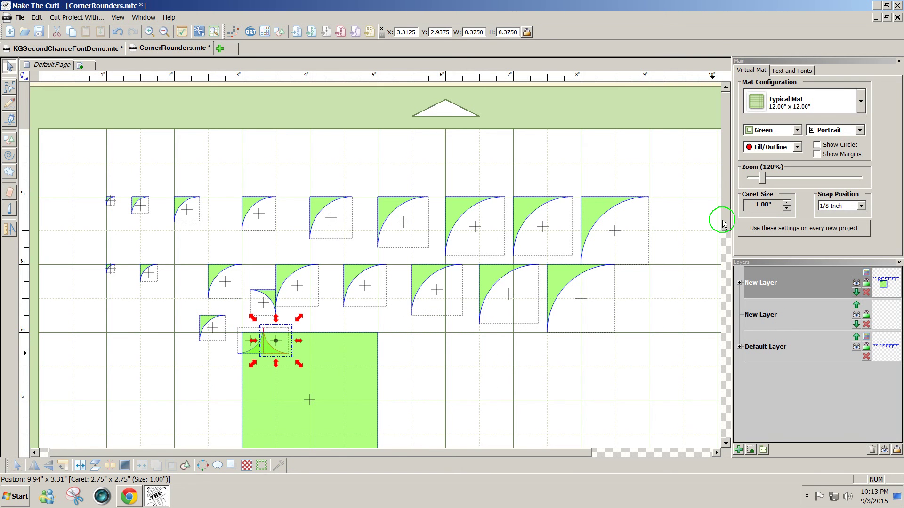
drag(725, 221, 716, 267)
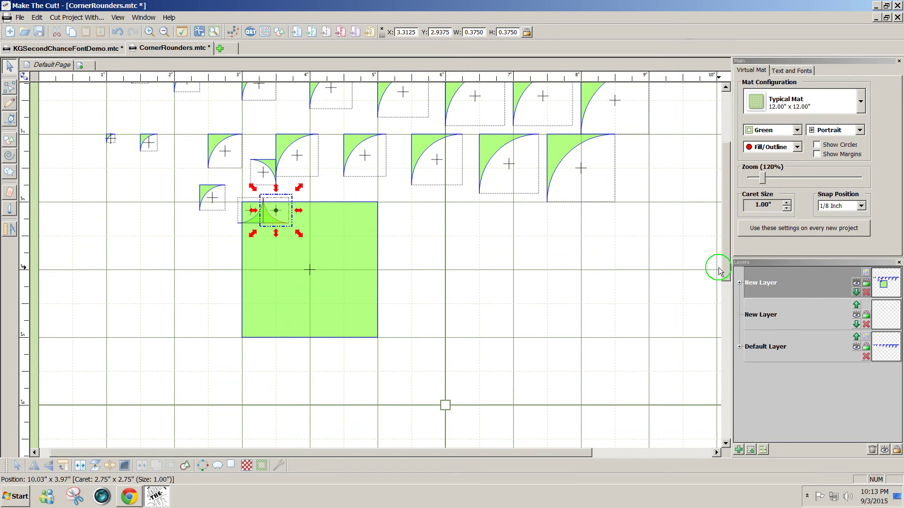
Step: Snap the 2-inch green square to X 4, Y 3
click(441, 353)
drag(271, 226, 347, 235)
drag(371, 271, 362, 260)
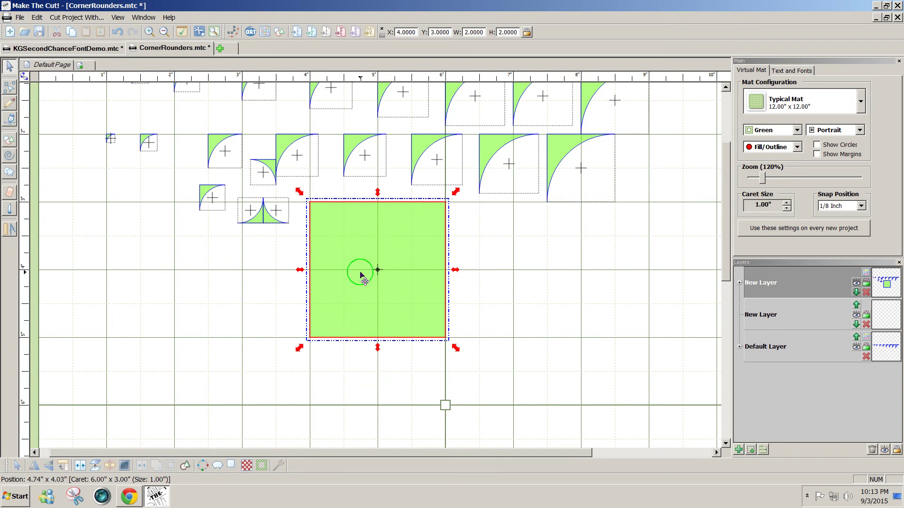
Step: Place a corner rounder in the square's top-left, bottom-right, bottom-left and top-right corners
drag(204, 192, 320, 211)
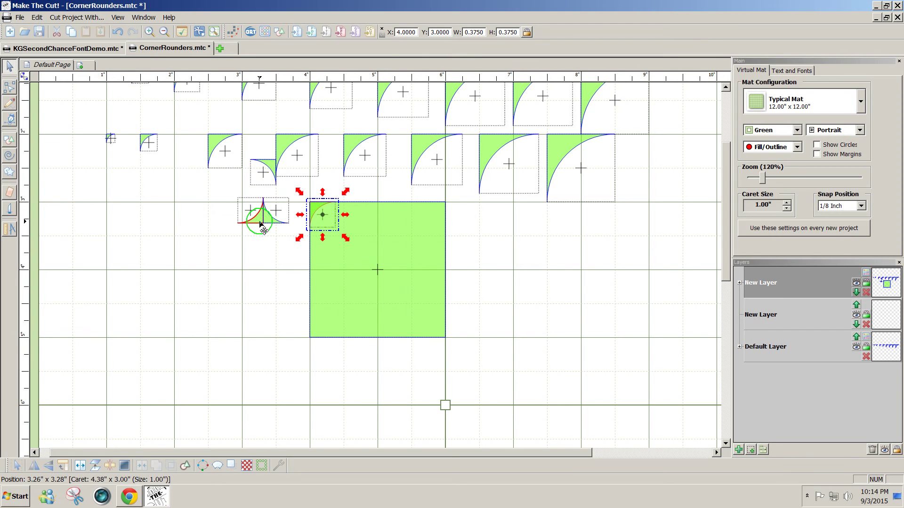
drag(258, 222, 441, 336)
drag(266, 221, 313, 335)
drag(269, 168, 446, 214)
click(533, 285)
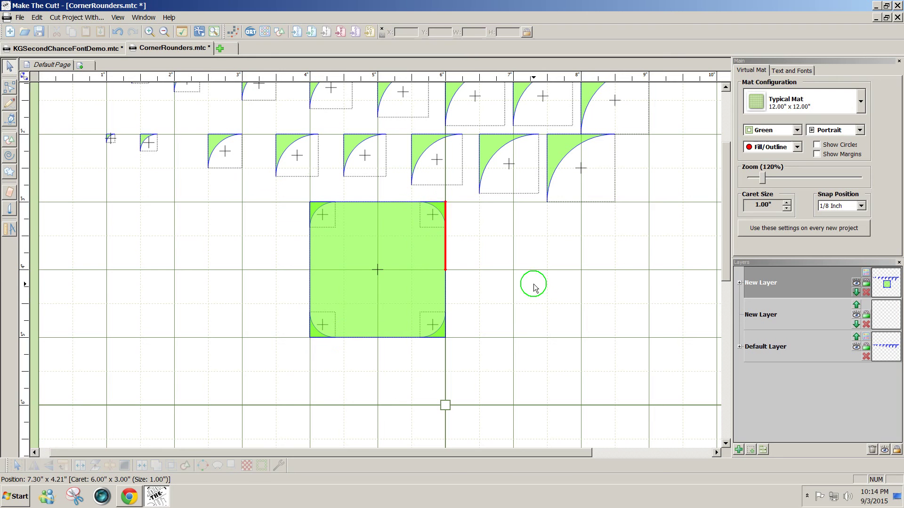
Step: Move the green square onto a new layer
click(395, 268)
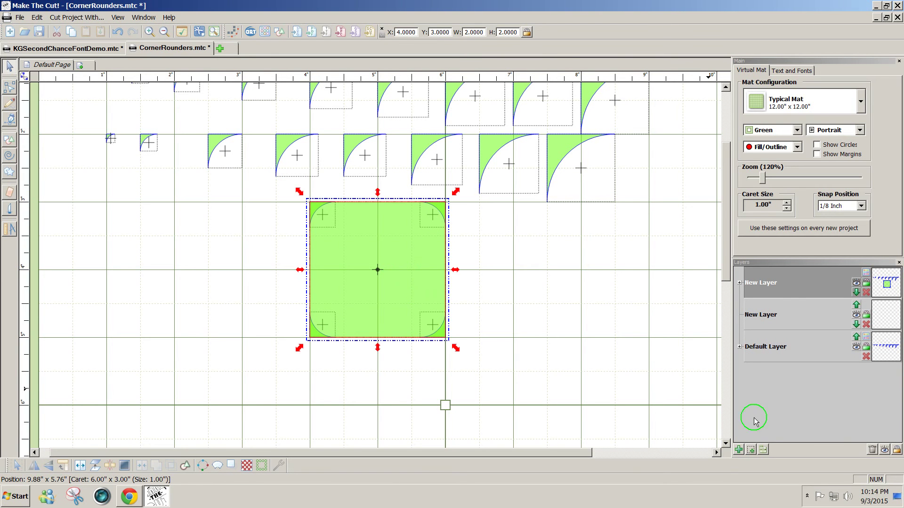
click(751, 450)
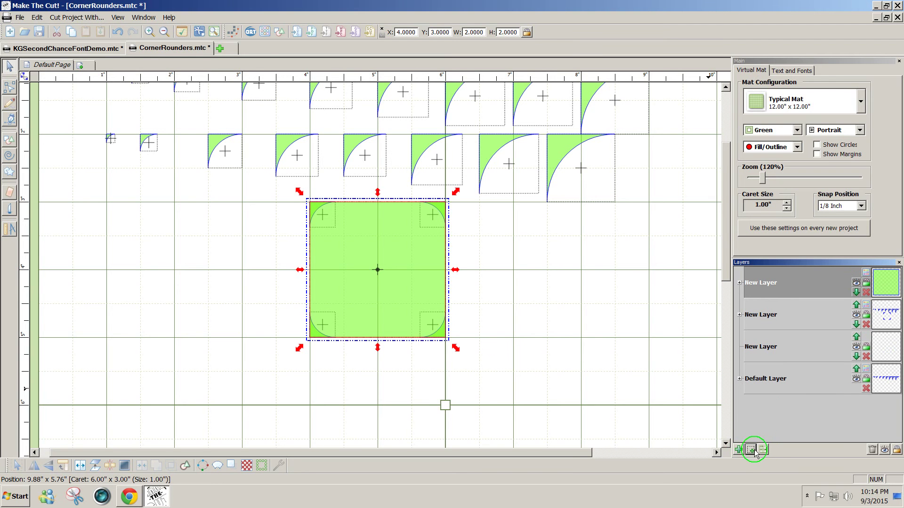
click(855, 284)
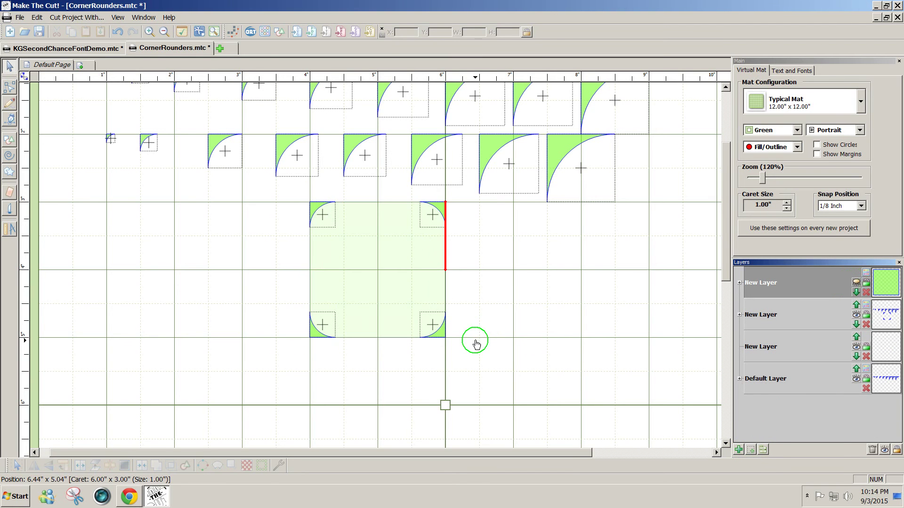
Step: Join the square and the four corner rounders into one rounded-corner shape
drag(474, 343, 285, 195)
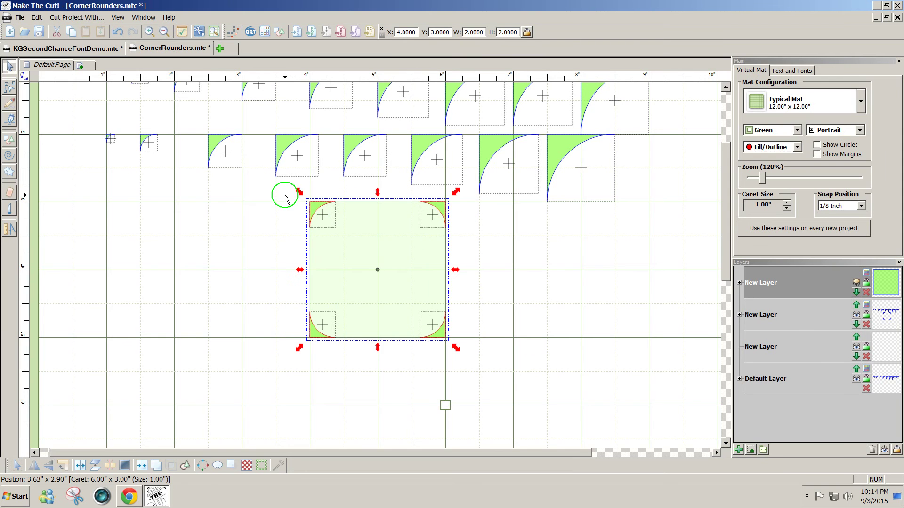
click(136, 466)
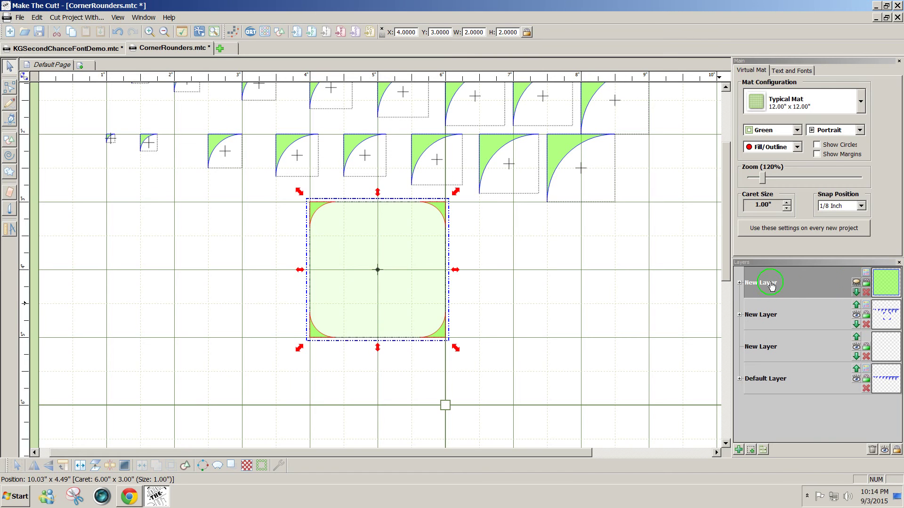
click(852, 282)
drag(542, 367, 300, 183)
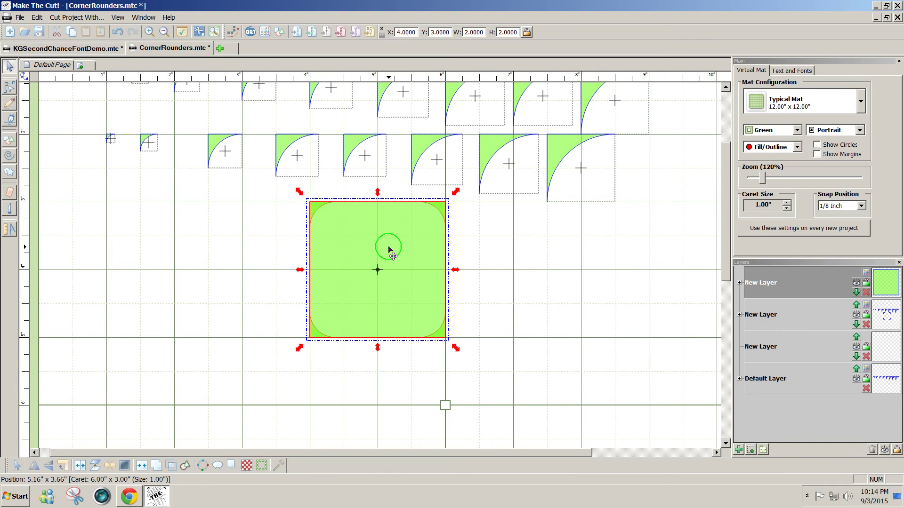
Step: Apply an A-B Difference Boolean Join to cut the rounders from the square, then shift it left to X 2.0, Y 3.0
click(171, 467)
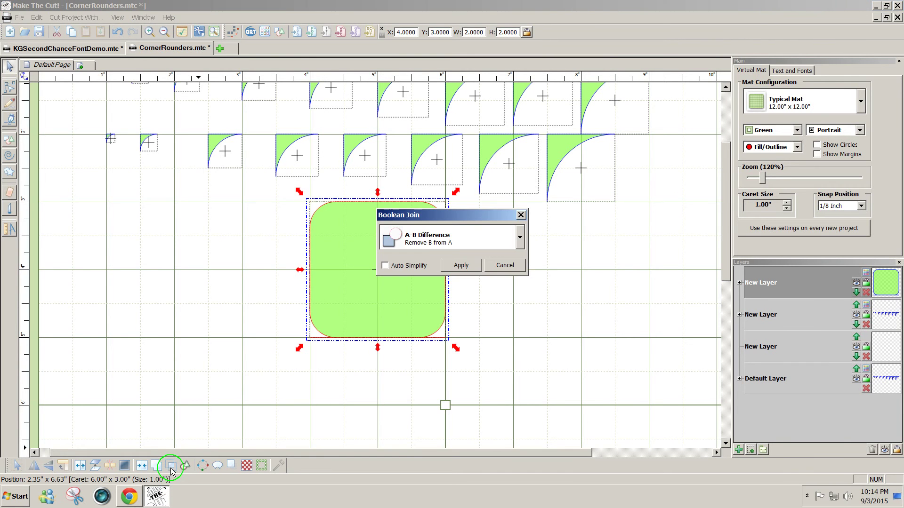
drag(447, 217, 534, 225)
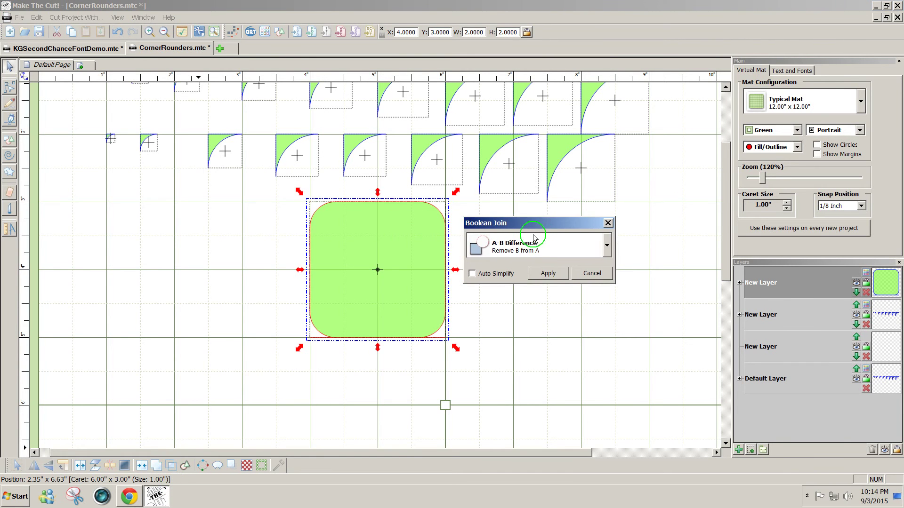
click(545, 273)
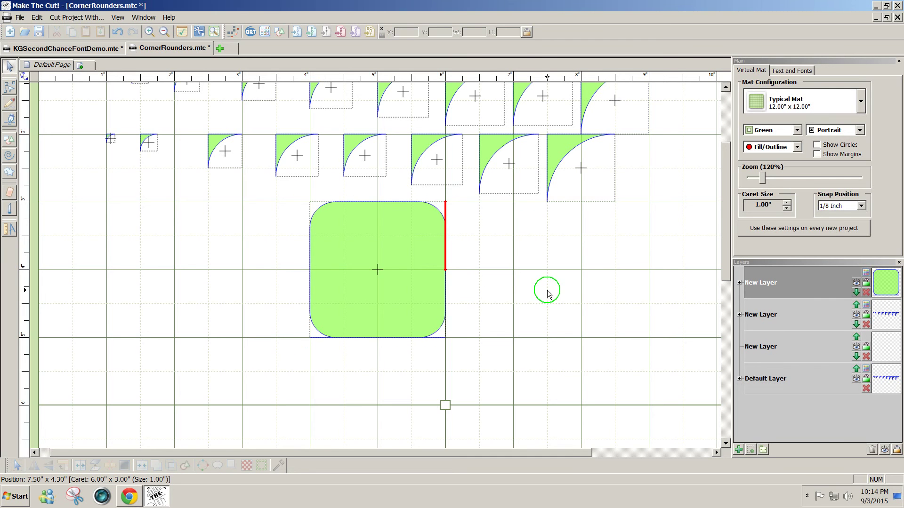
drag(397, 288, 272, 296)
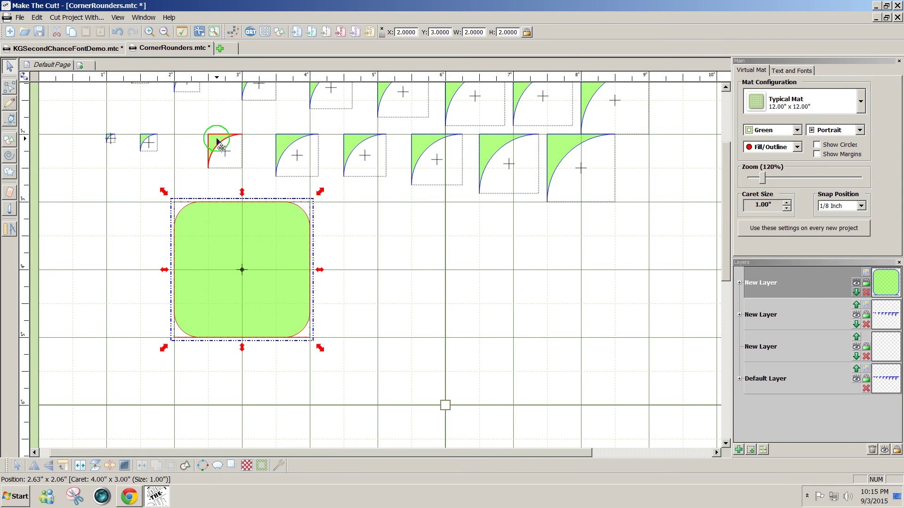
Step: Put the corner rounder back at X 2, Y 2, move the rounded square to X 4, Y 4, and select the tiny rounder
drag(217, 140, 184, 155)
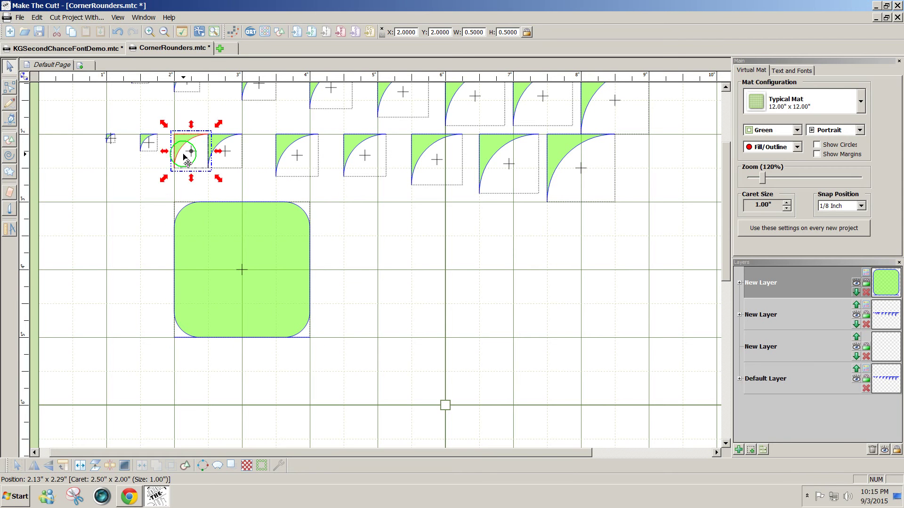
click(218, 179)
click(201, 161)
click(447, 198)
drag(228, 268, 366, 337)
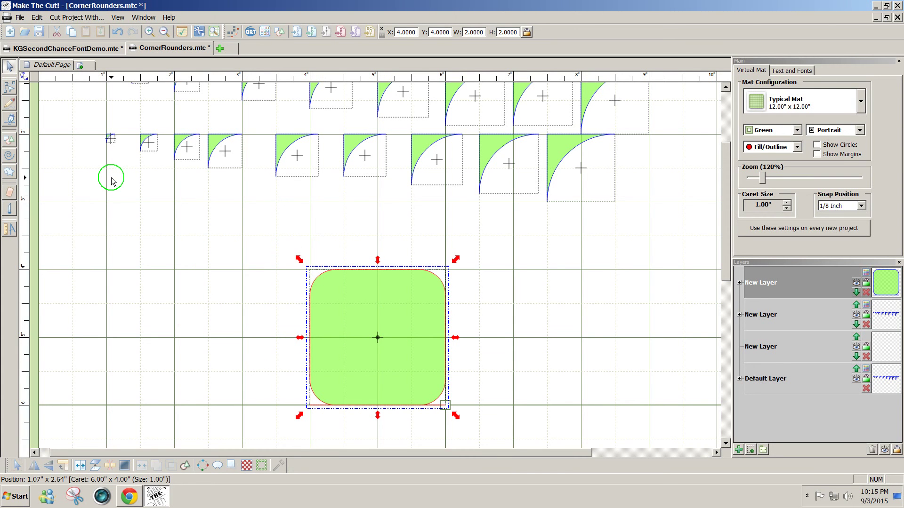
drag(80, 101, 136, 166)
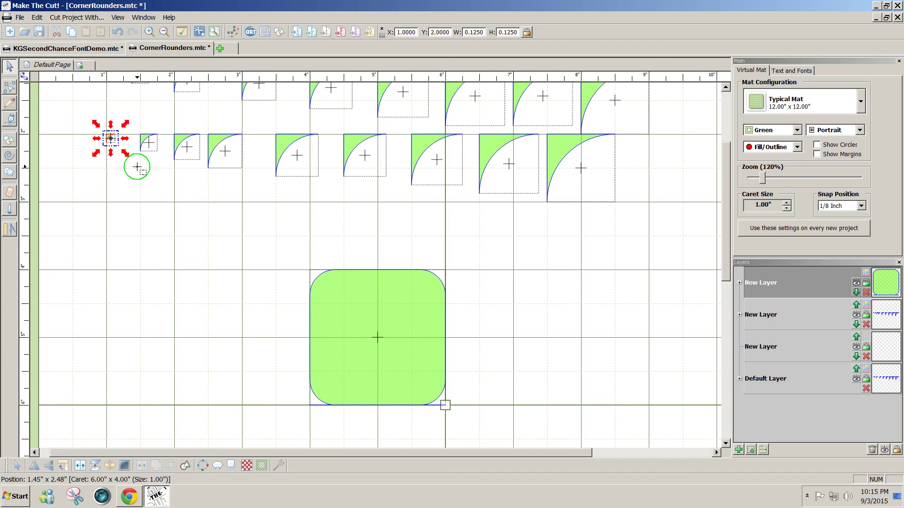
click(278, 33)
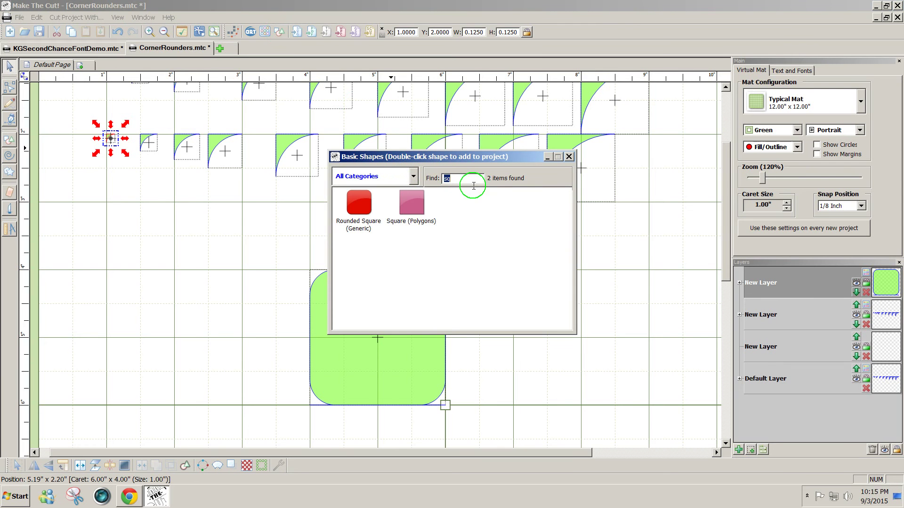
key(BackSpace)
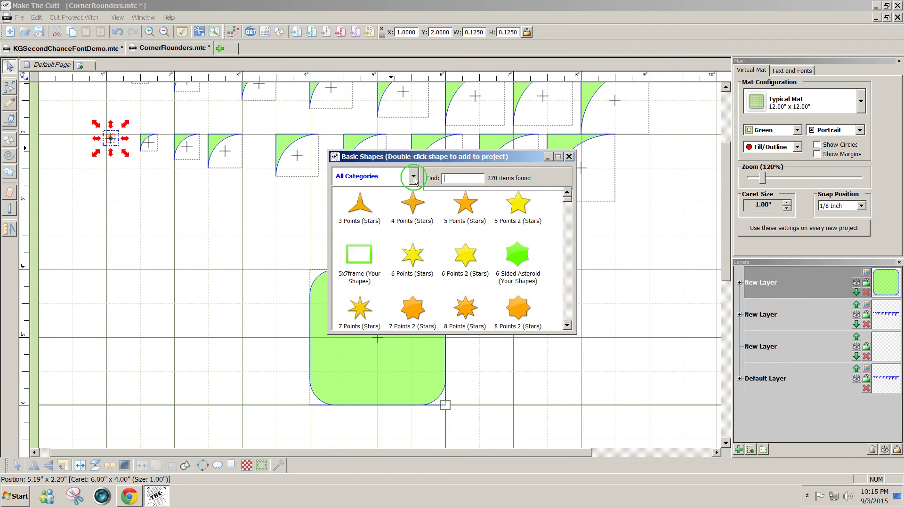
click(414, 176)
click(372, 208)
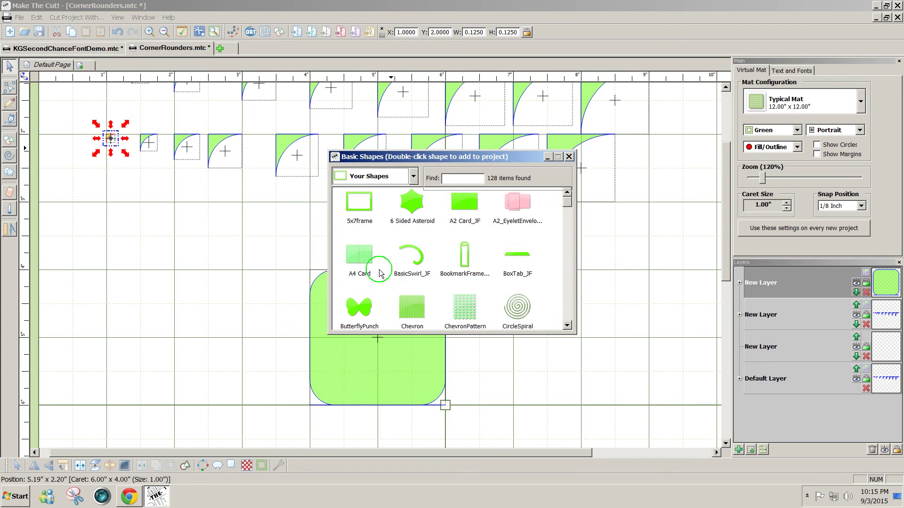
click(569, 158)
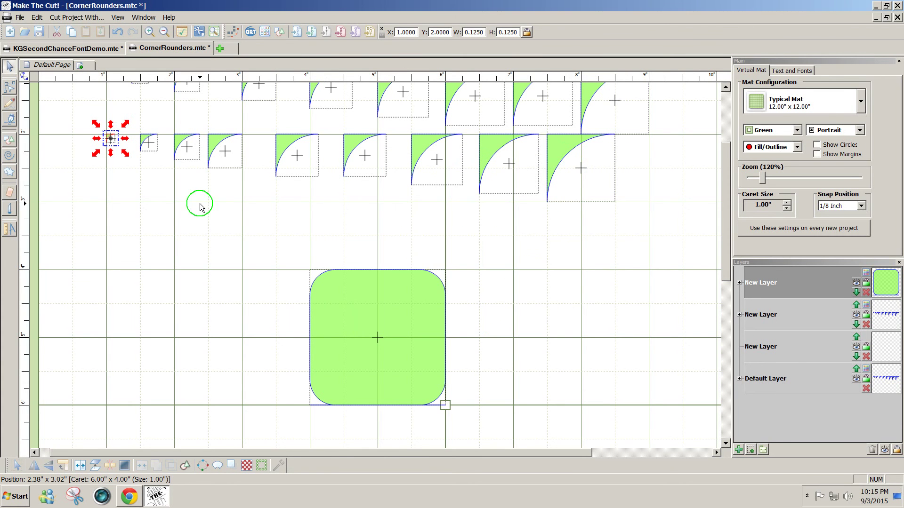
Step: Export the selected 0.125-inch corner rounder to Basic Shapes under the name 'CrnrRndr1/8'
drag(63, 97, 128, 169)
click(20, 18)
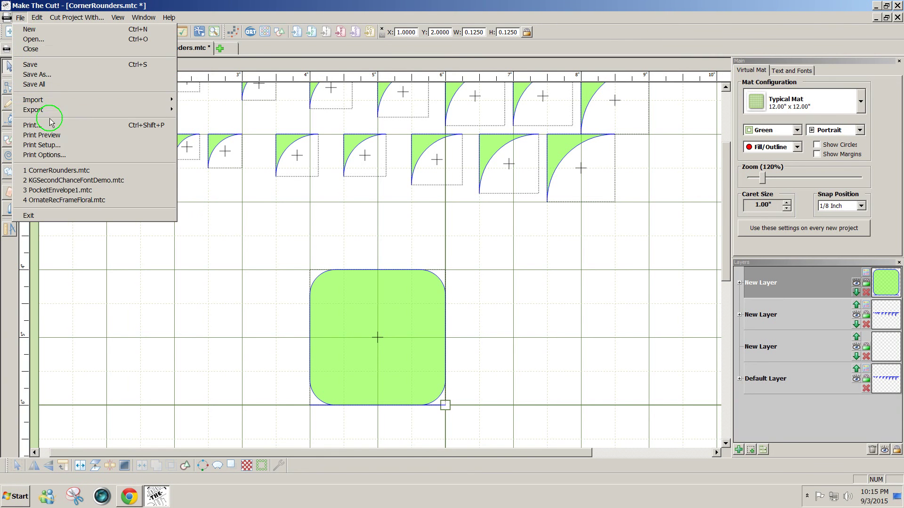
mouse_move(49, 112)
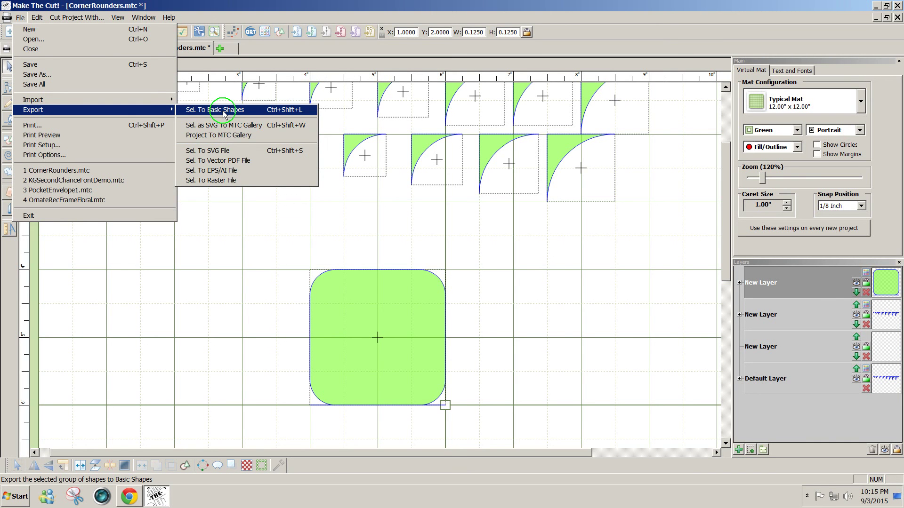
click(224, 111)
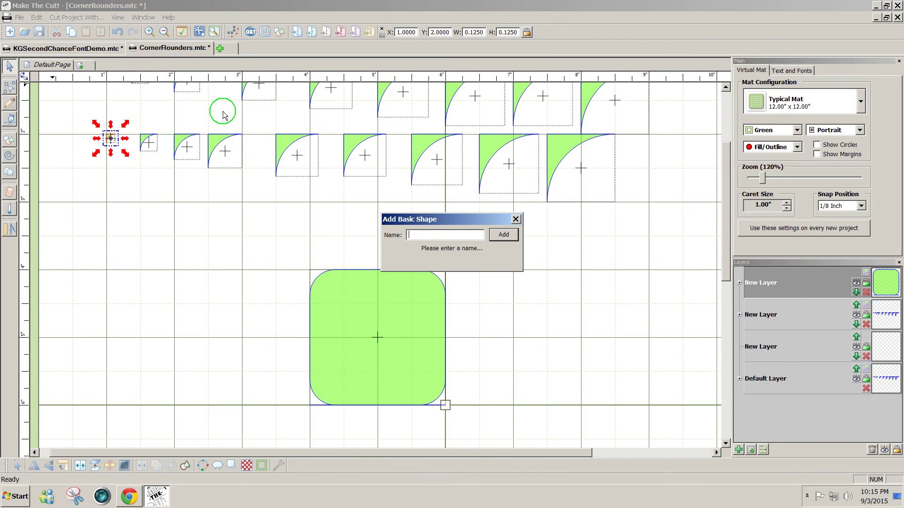
click(442, 236)
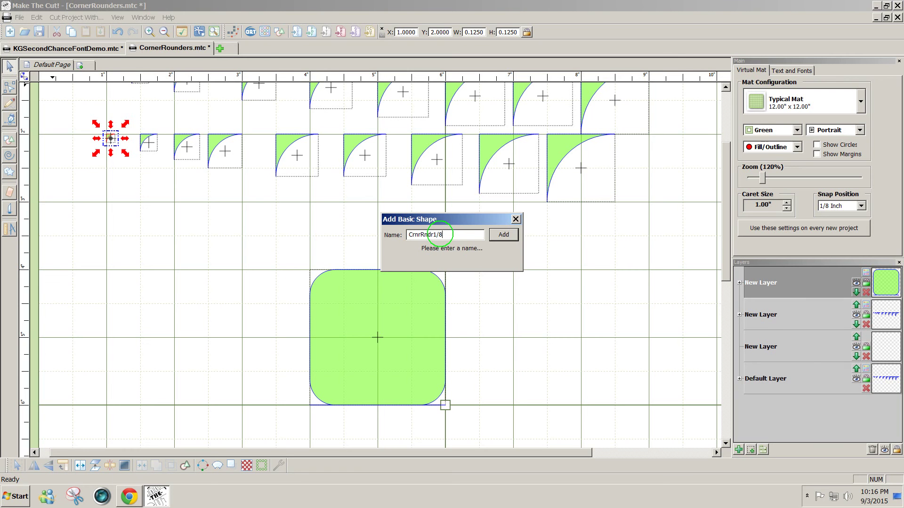
click(504, 235)
click(539, 272)
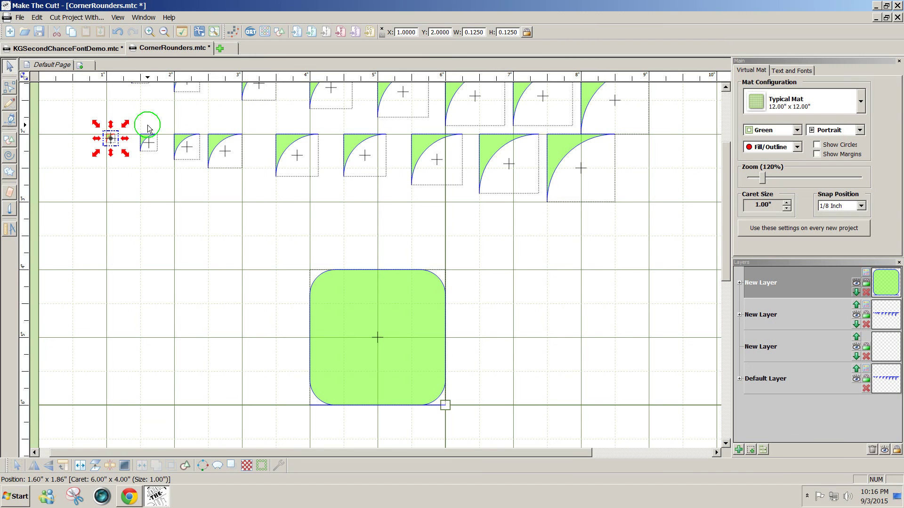
Step: Export the 0.25-inch corner rounder to Basic Shapes as 'CrnrRndr1/4'
drag(172, 112, 135, 161)
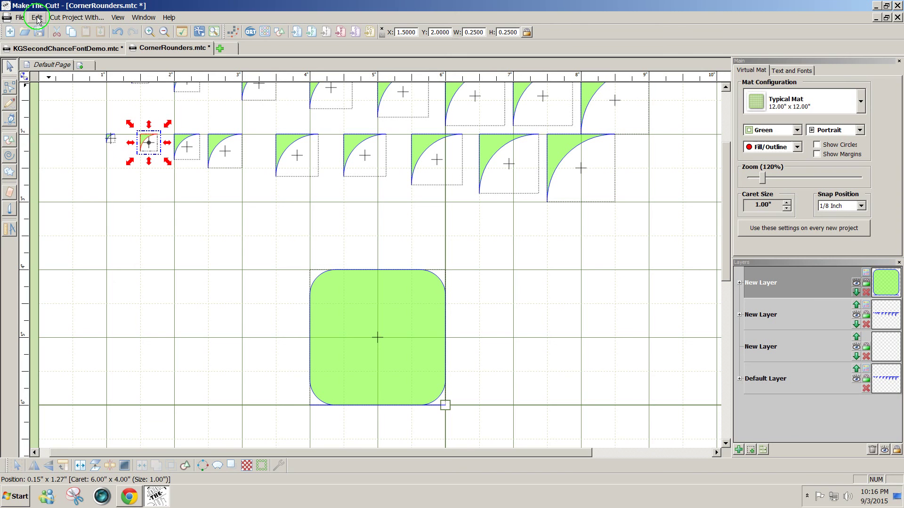
click(19, 18)
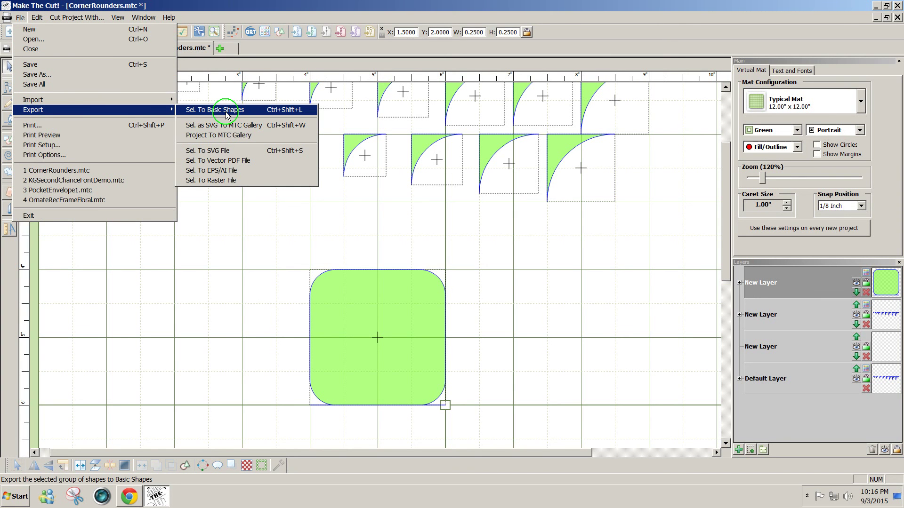
click(227, 111)
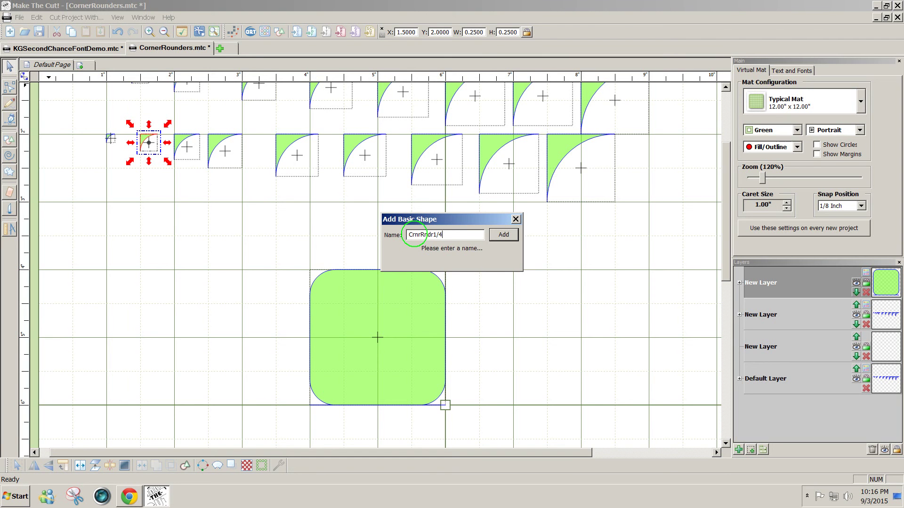
click(513, 234)
click(522, 273)
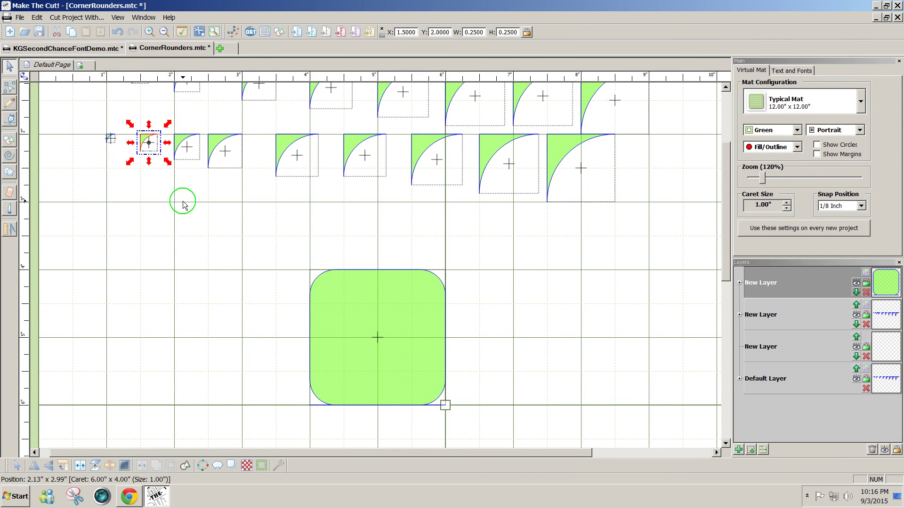
Step: Export the 0.375-inch corner rounder to Basic Shapes as 'CrnrRndr3/8' using Ctrl+B
drag(206, 179, 168, 122)
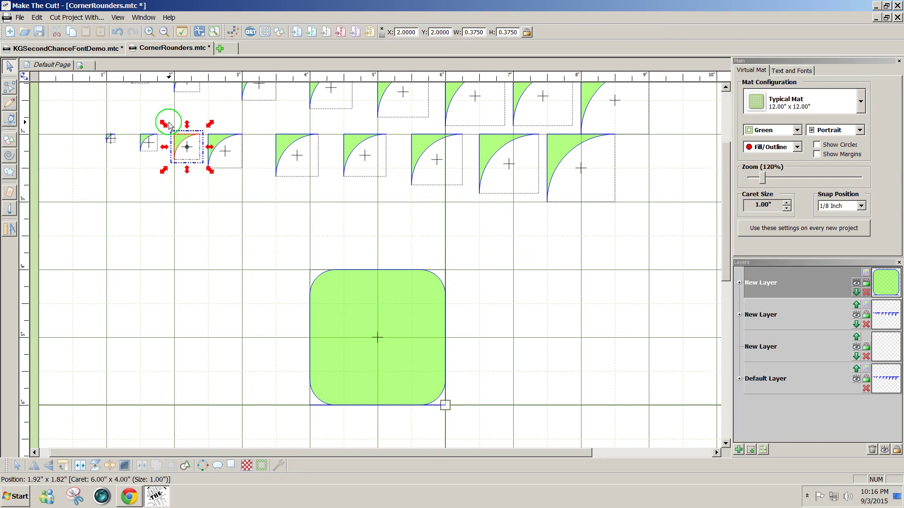
key(ctrl+b)
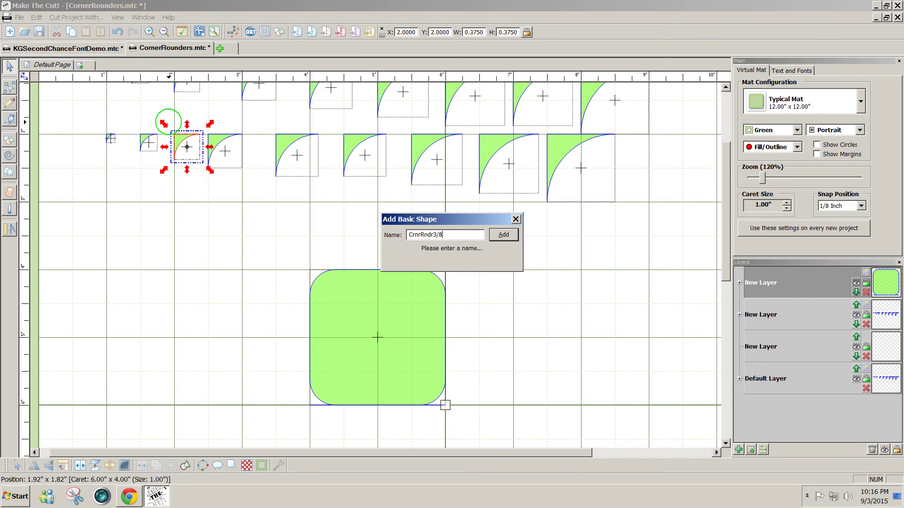
click(514, 236)
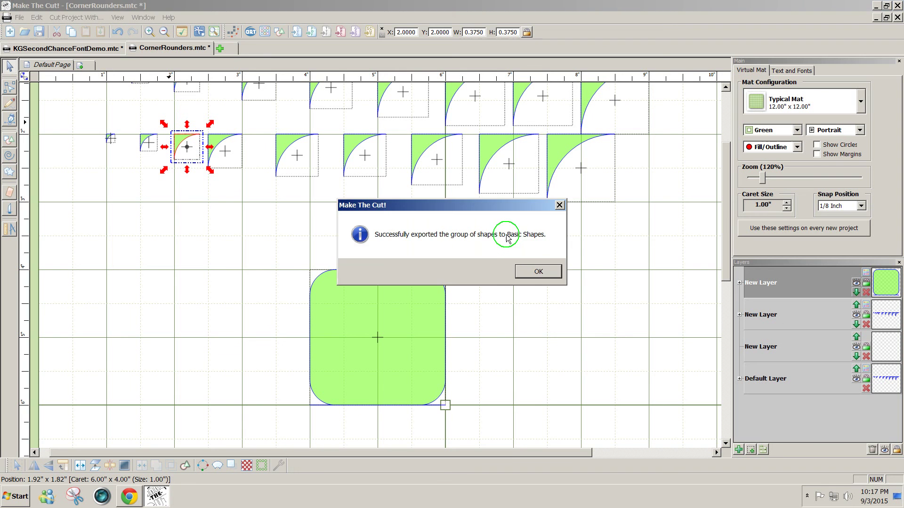
click(535, 271)
Step: Export the 0.5-inch corner rounder to Basic Shapes as 'CrnrRndr1/2' using Ctrl+B
drag(253, 180, 199, 104)
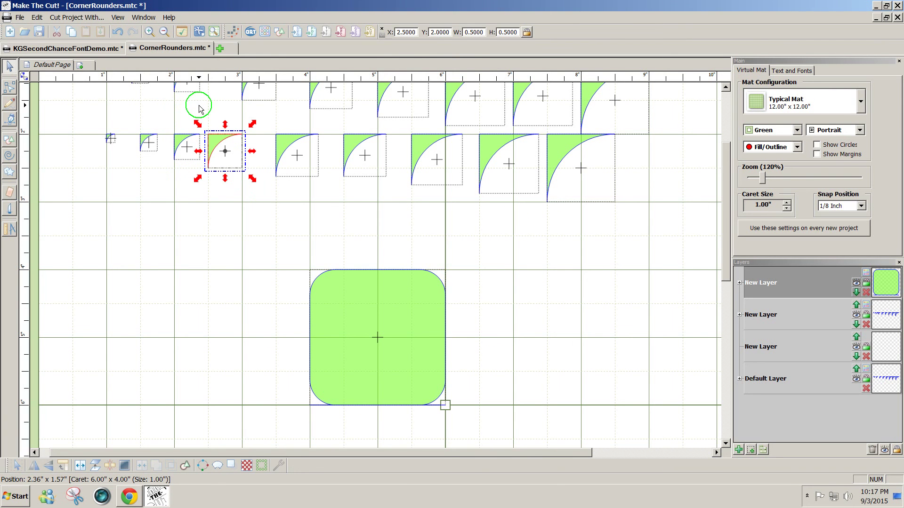
key(ctrl+b)
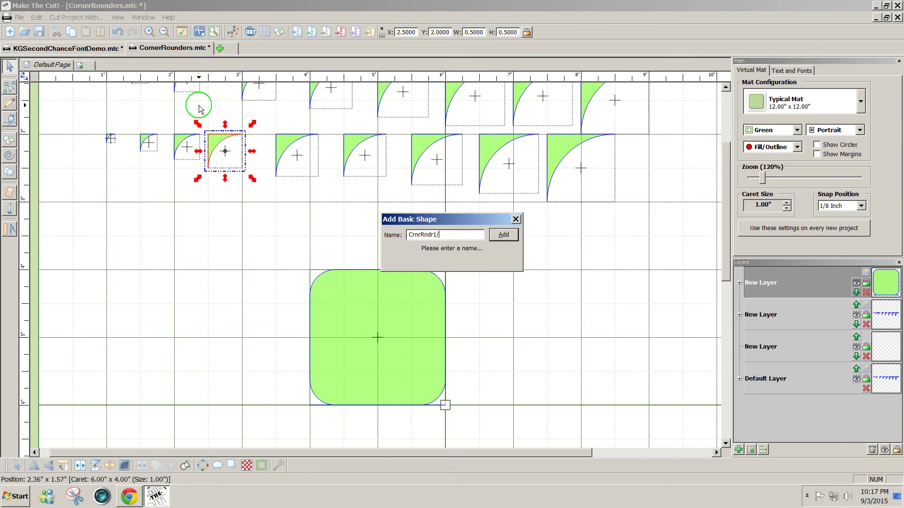
key(Return)
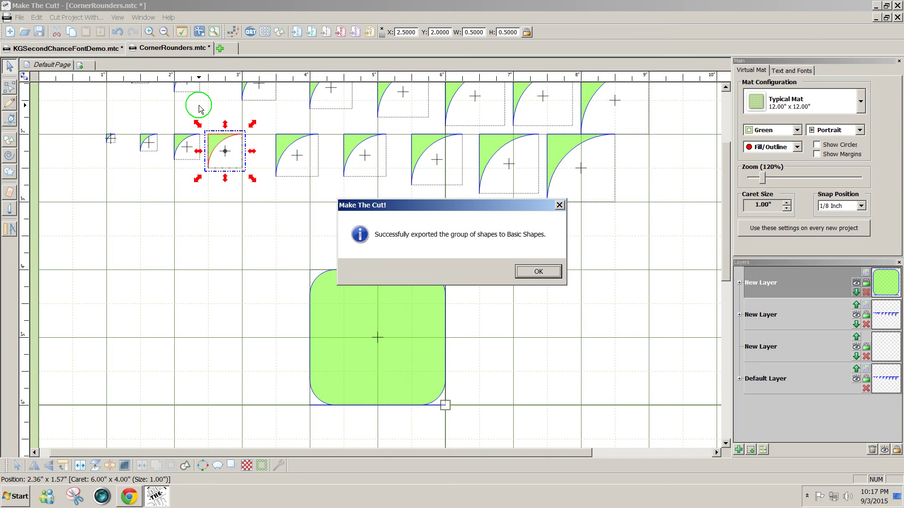
click(541, 273)
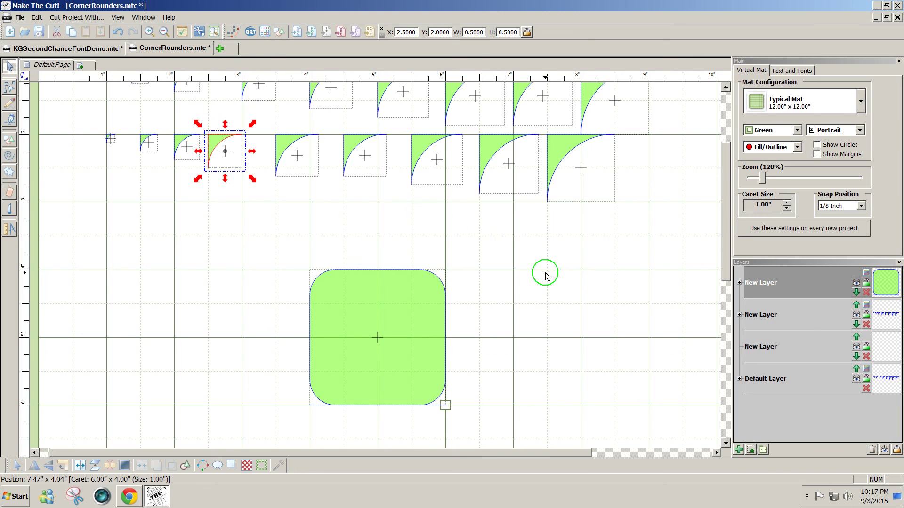
Step: Browse the Your Shapes category of the Basic Shapes library to find CrnrRndr1/4
click(279, 216)
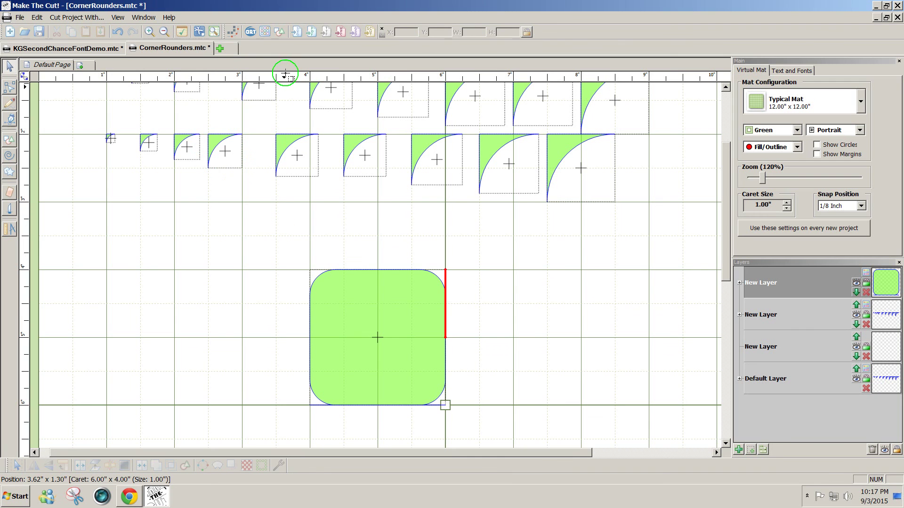
click(280, 32)
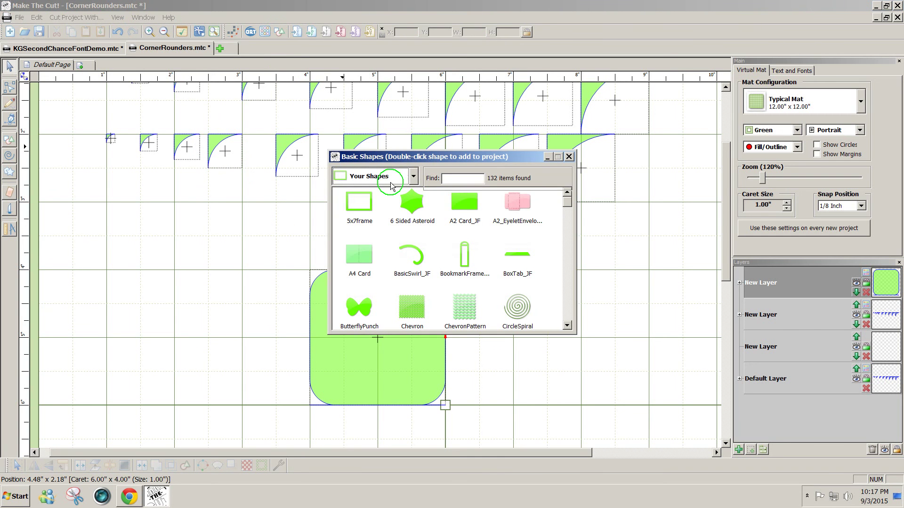
click(391, 177)
click(568, 203)
mouse_move(569, 203)
mouse_down()
mouse_move(569, 218)
mouse_move(567, 210)
mouse_up()
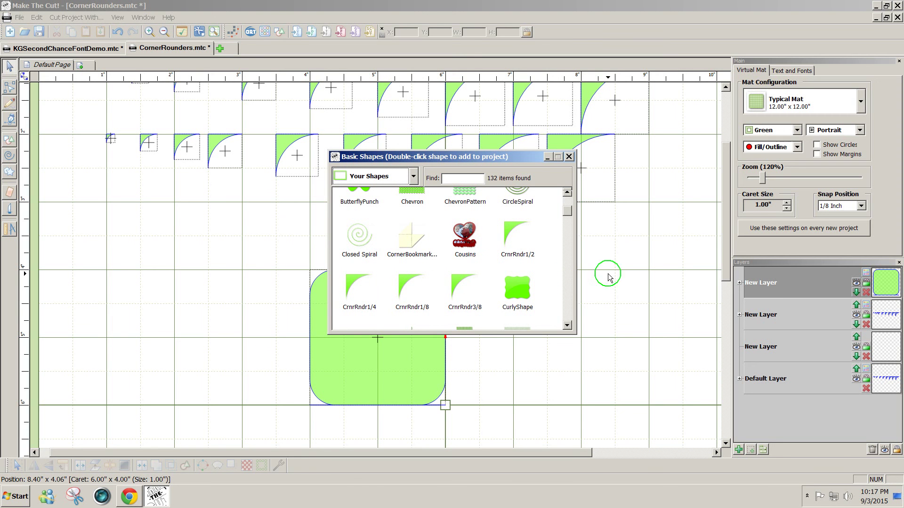
click(567, 326)
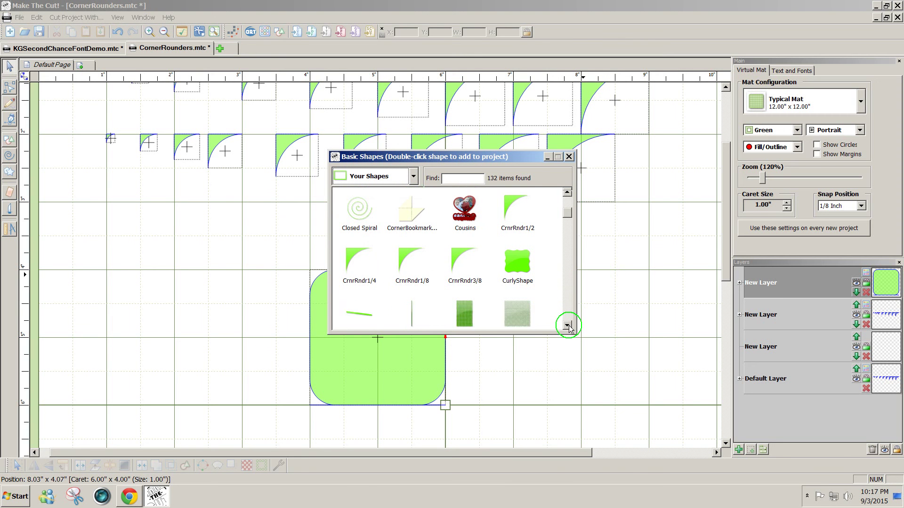
click(567, 192)
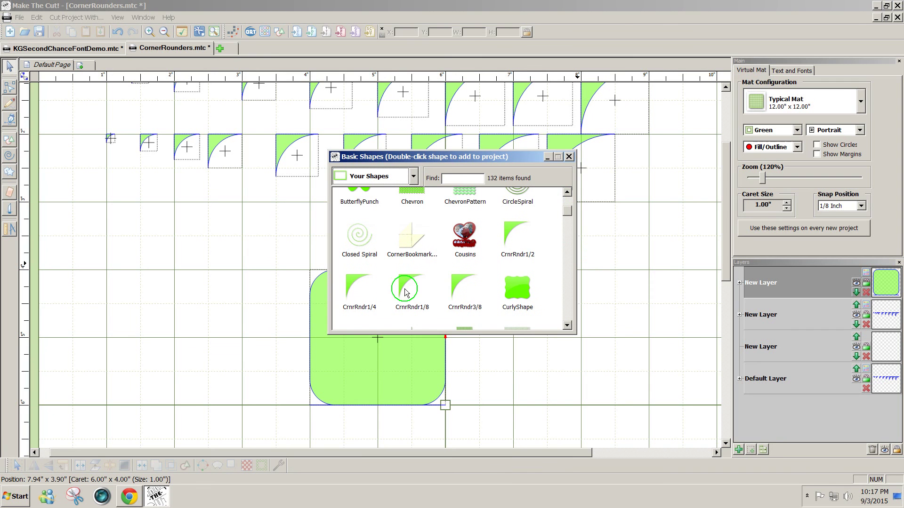
click(351, 287)
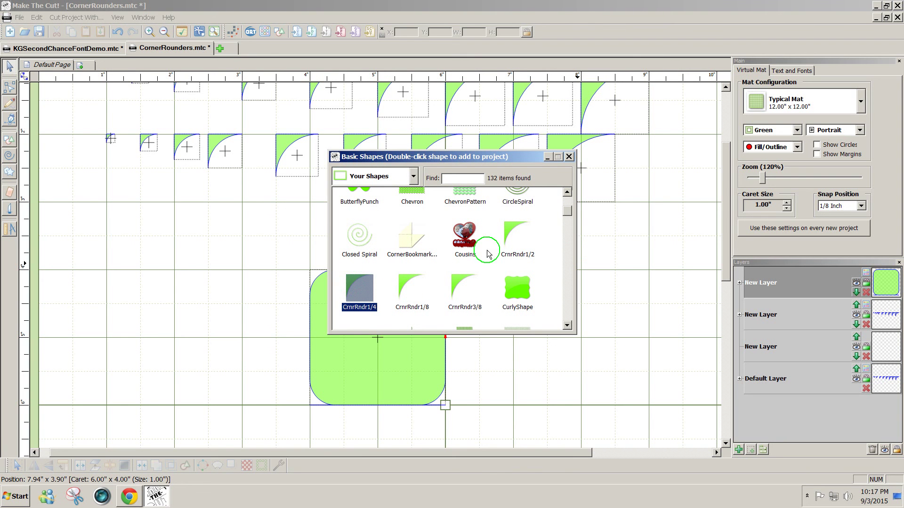
click(568, 157)
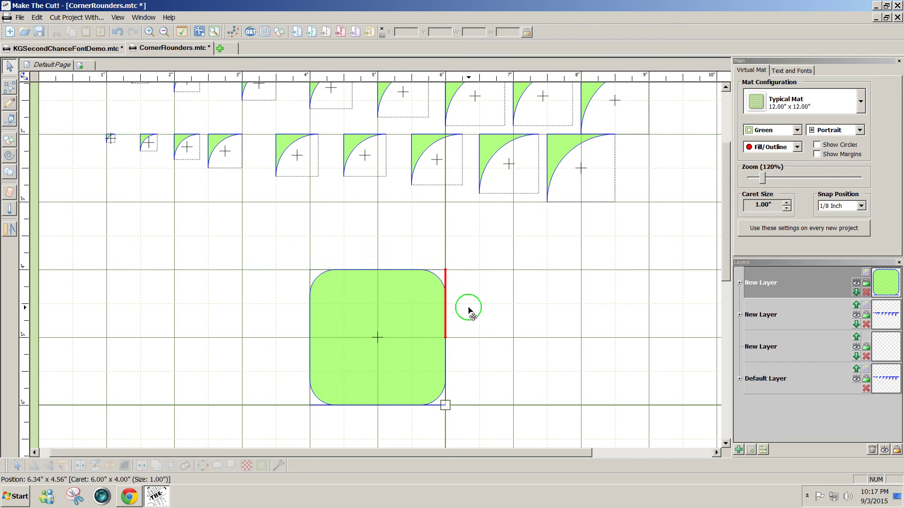
Step: Add CrnrRndr1/4 to the mat and place it above-left of the rounded square at X 1.75, Y 3.25
click(279, 34)
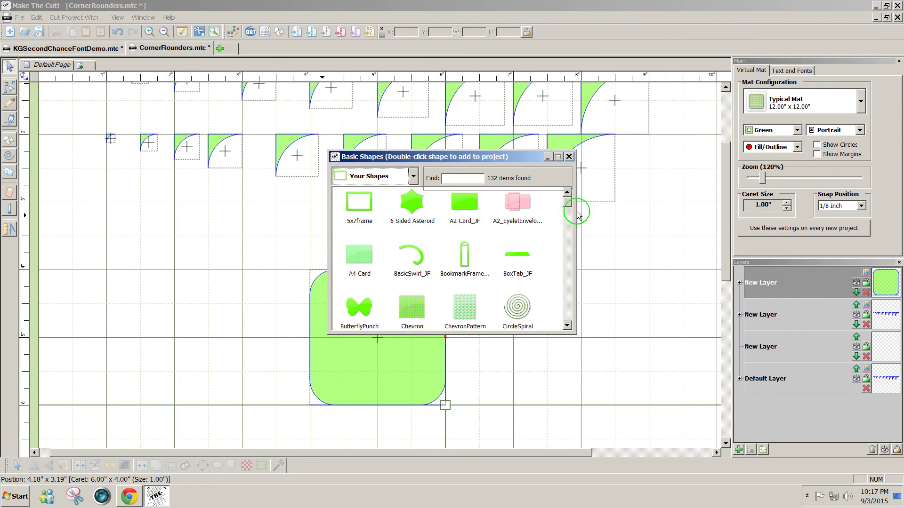
drag(568, 196, 568, 214)
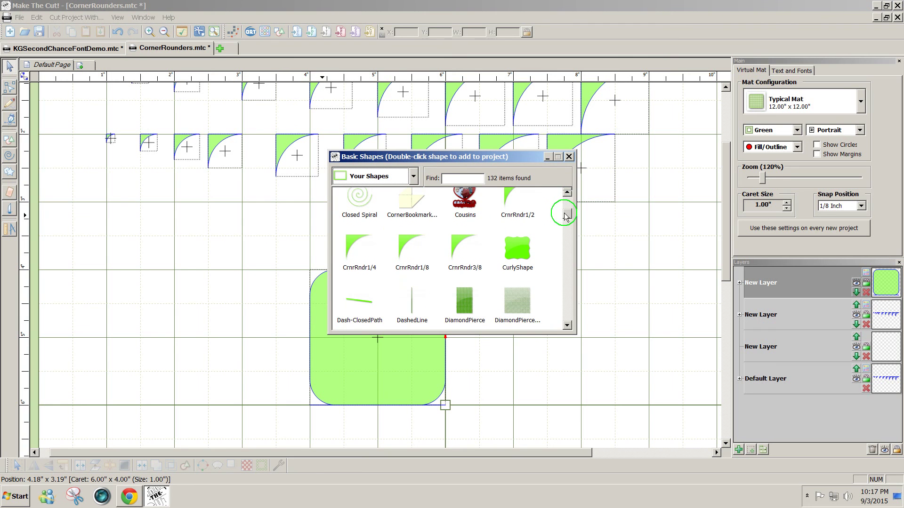
double_click(354, 243)
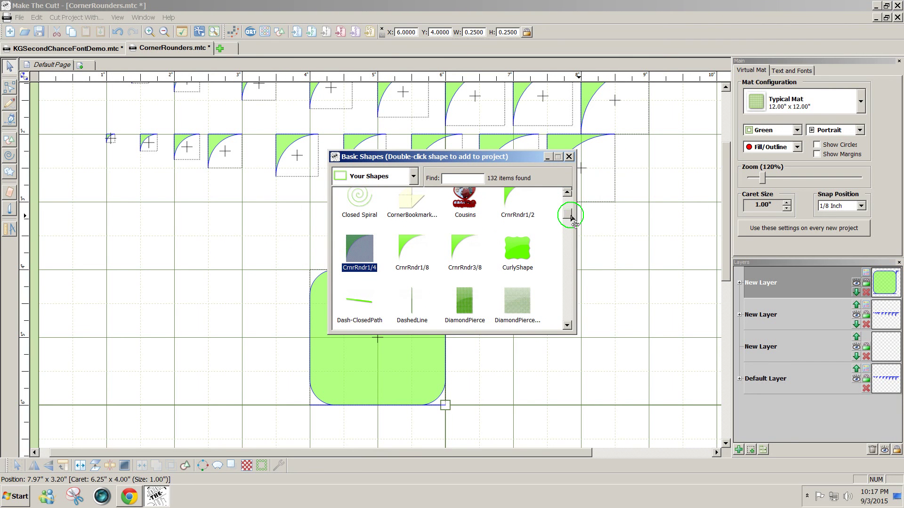
drag(570, 218, 570, 191)
click(569, 156)
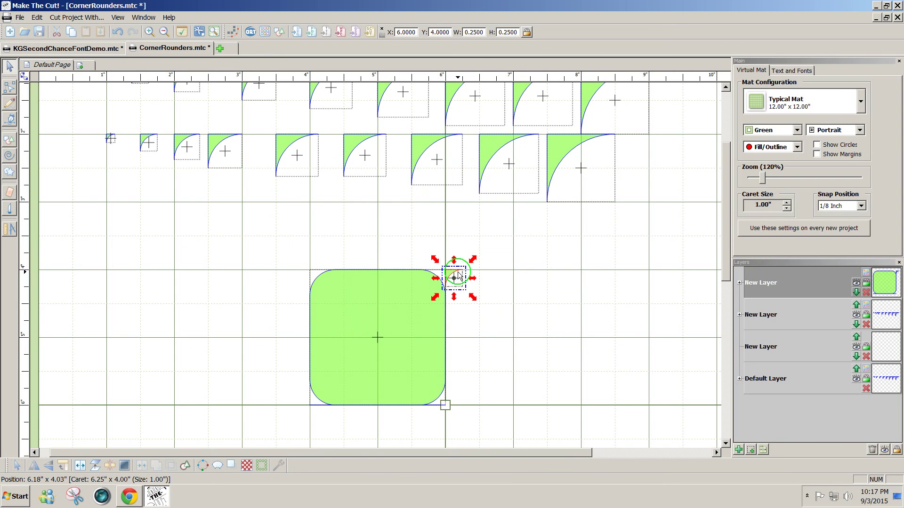
drag(454, 279, 168, 228)
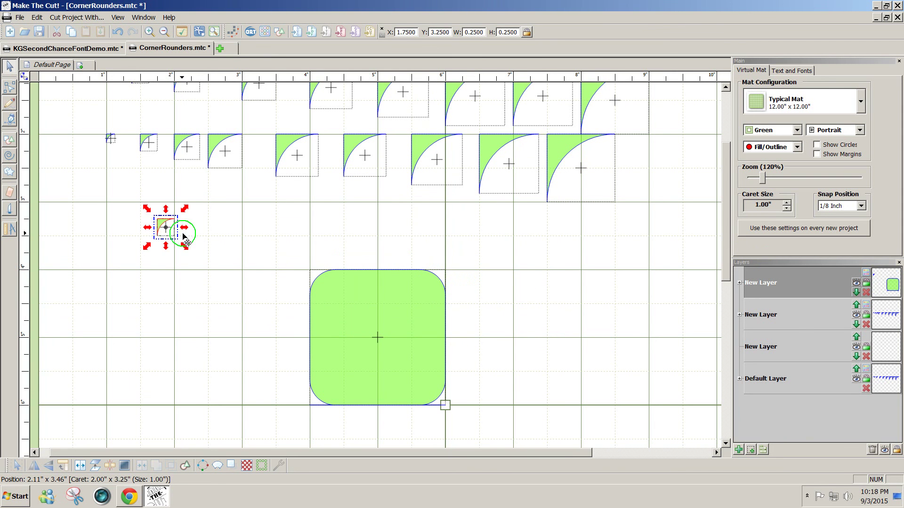
Step: Delete the large rounded square and add a Square (Polygons) shape from Basic Shapes
click(347, 335)
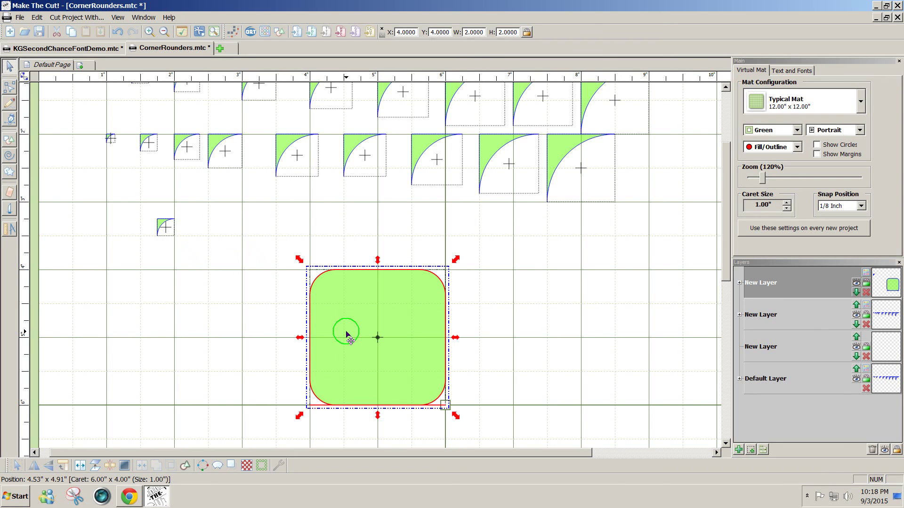
key(Delete)
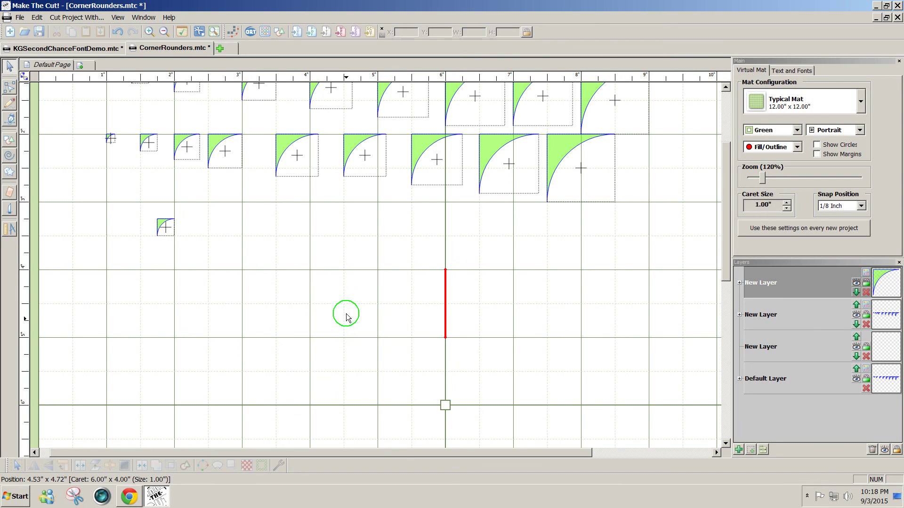
click(279, 32)
click(446, 179)
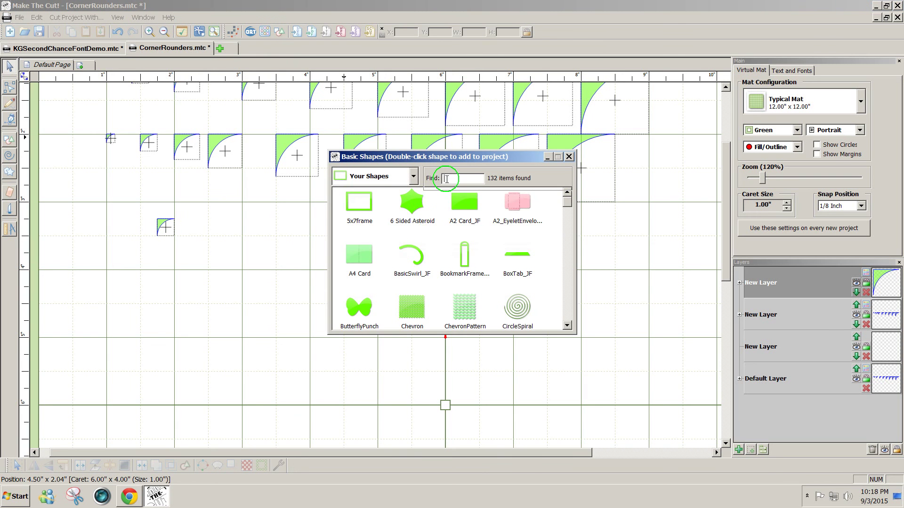
text(sq)
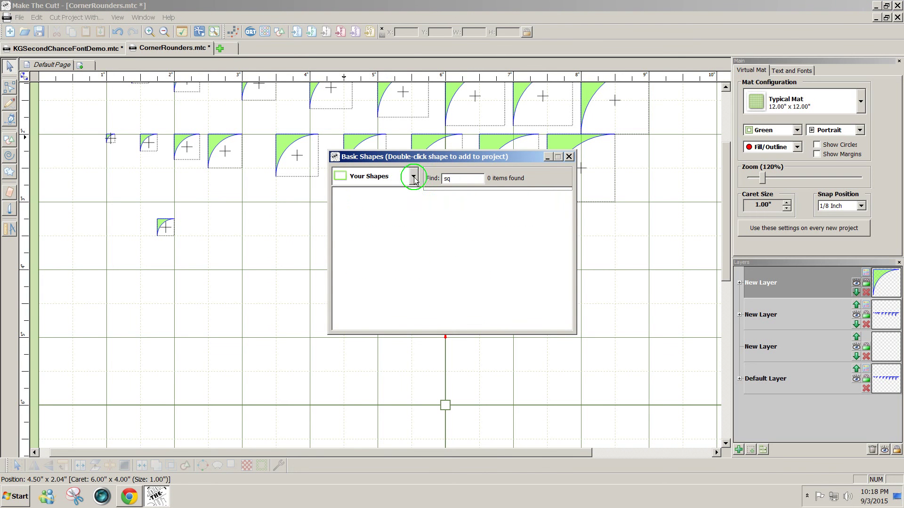
click(410, 176)
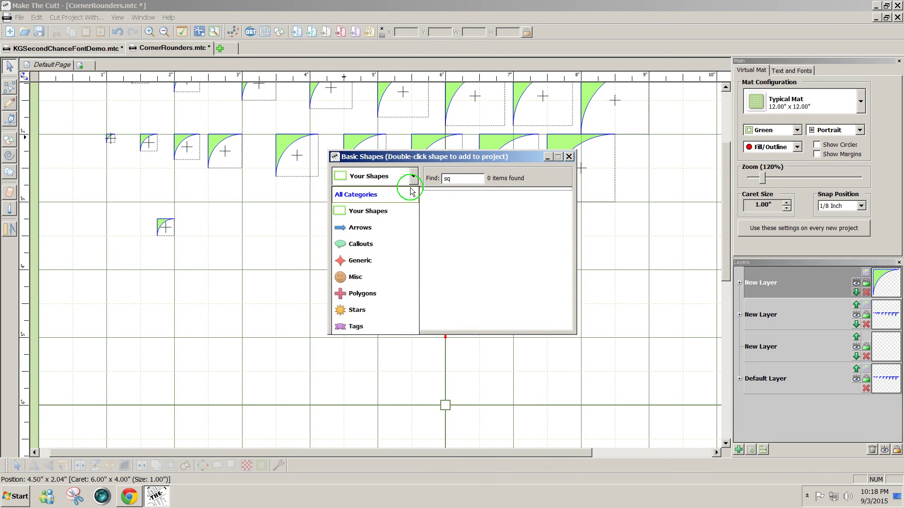
click(373, 194)
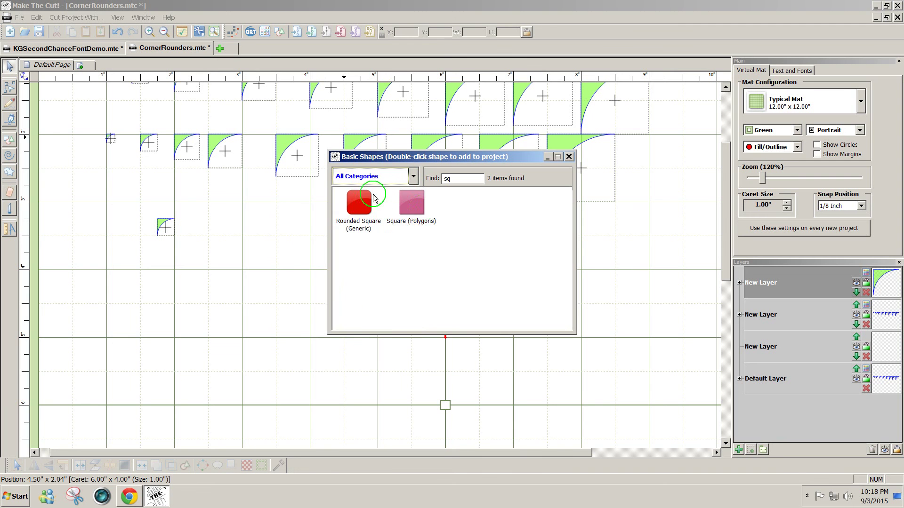
double_click(418, 207)
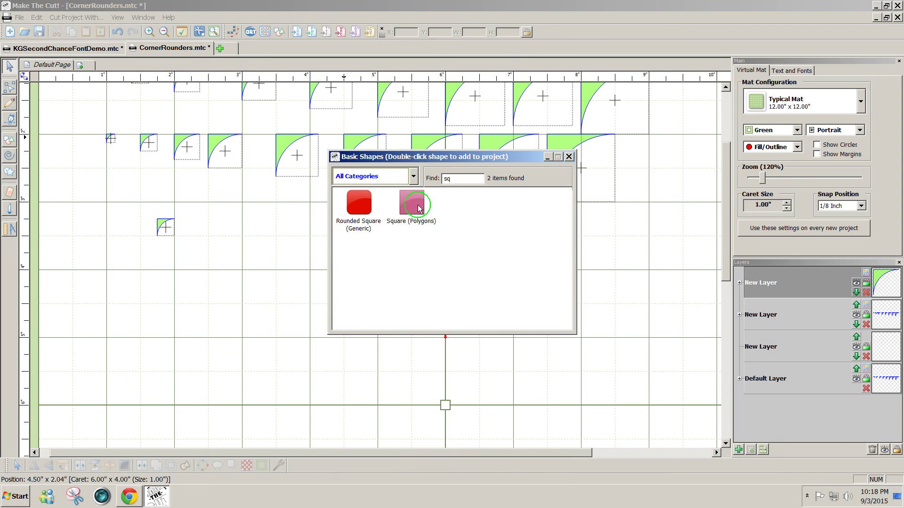
click(569, 156)
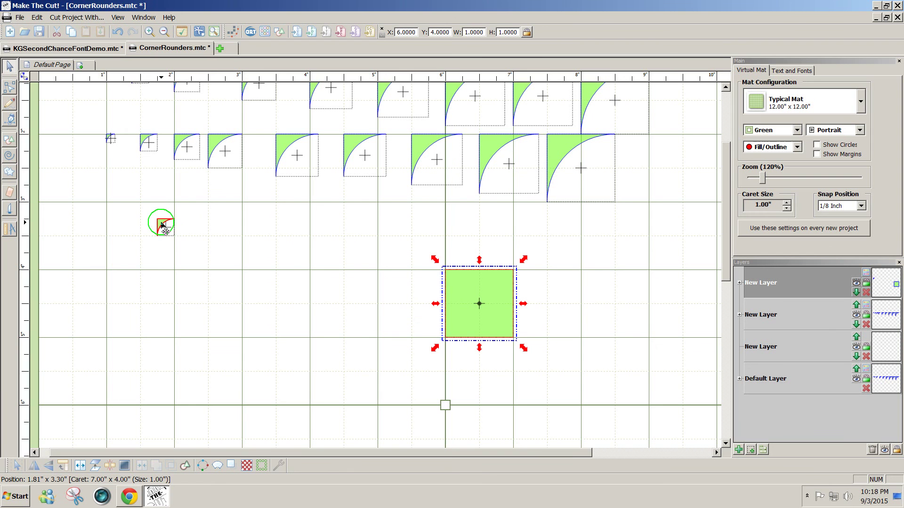
Step: Duplicate the 0.25-inch corner rounder into four copies with Edit > Duplicate
click(164, 229)
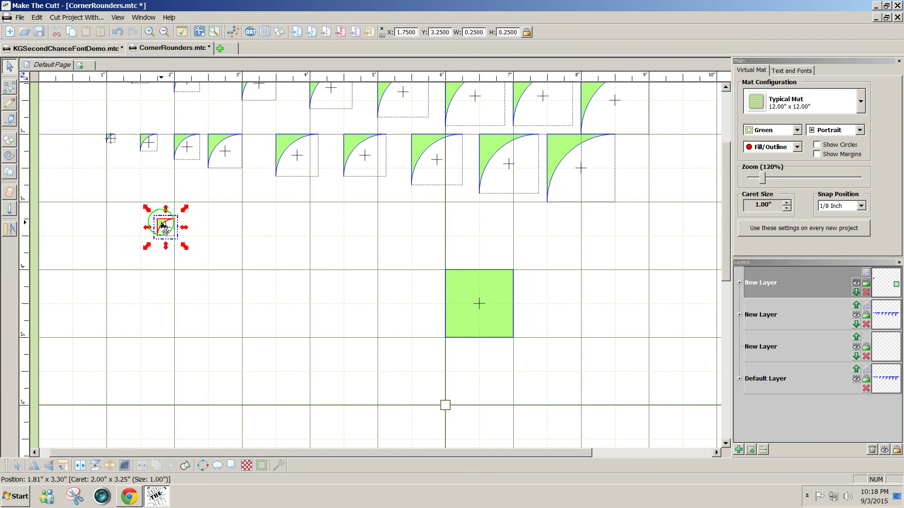
click(35, 18)
click(144, 93)
click(190, 93)
click(488, 275)
click(429, 274)
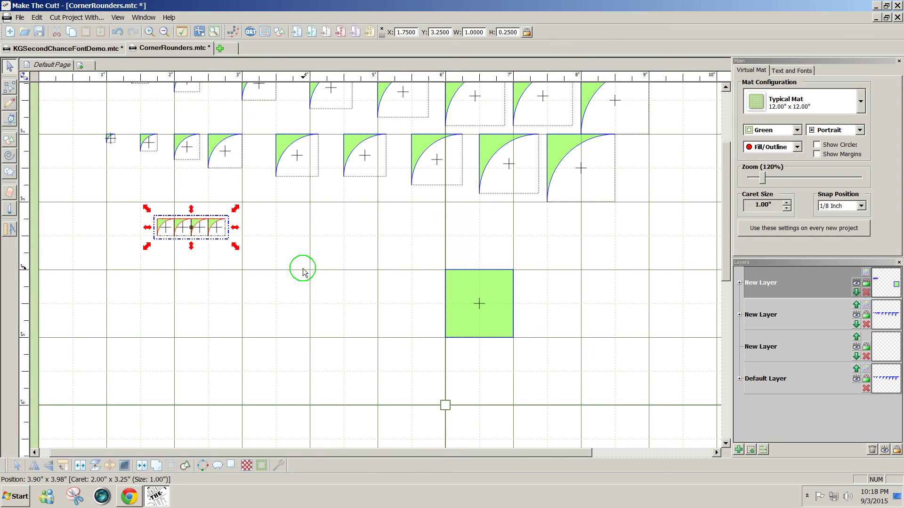
Step: Rotate the copies by quarter turns and mirror one horizontally so each fits a different corner
drag(302, 272, 163, 197)
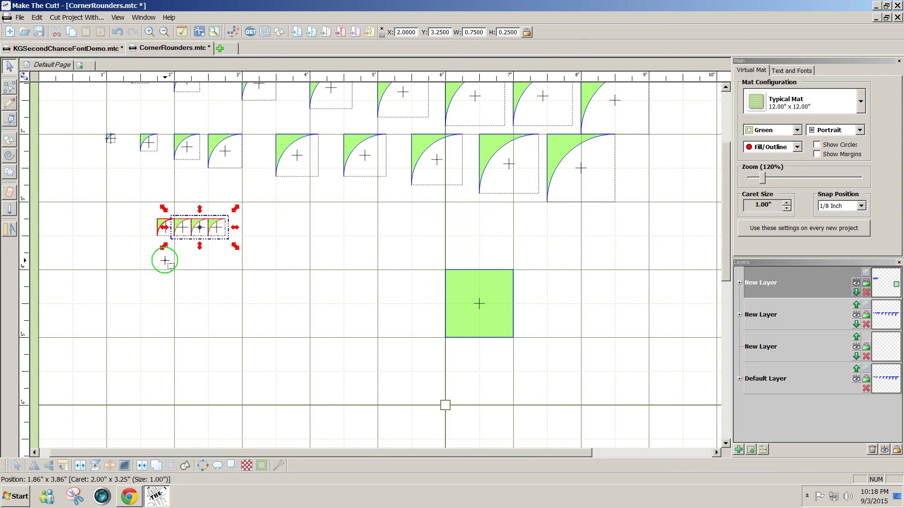
click(70, 466)
click(181, 314)
drag(269, 297, 190, 214)
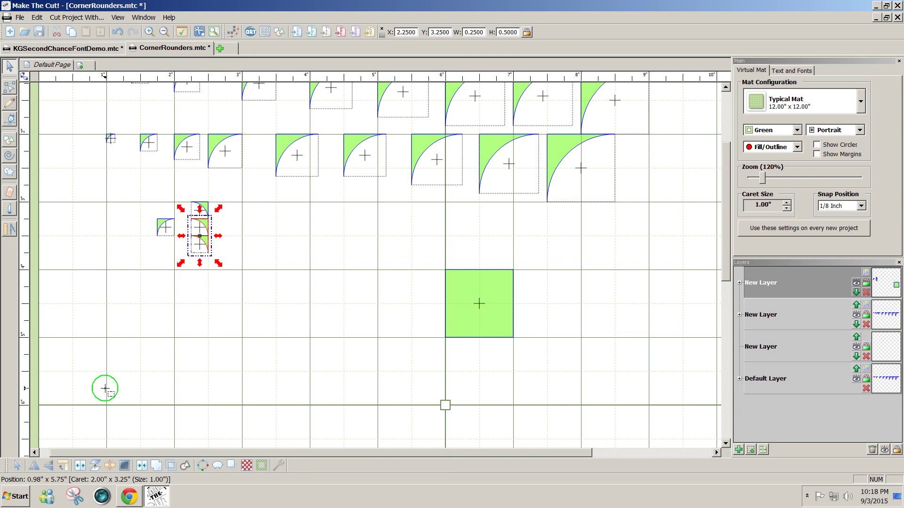
click(64, 475)
drag(252, 259, 200, 220)
click(65, 466)
click(238, 298)
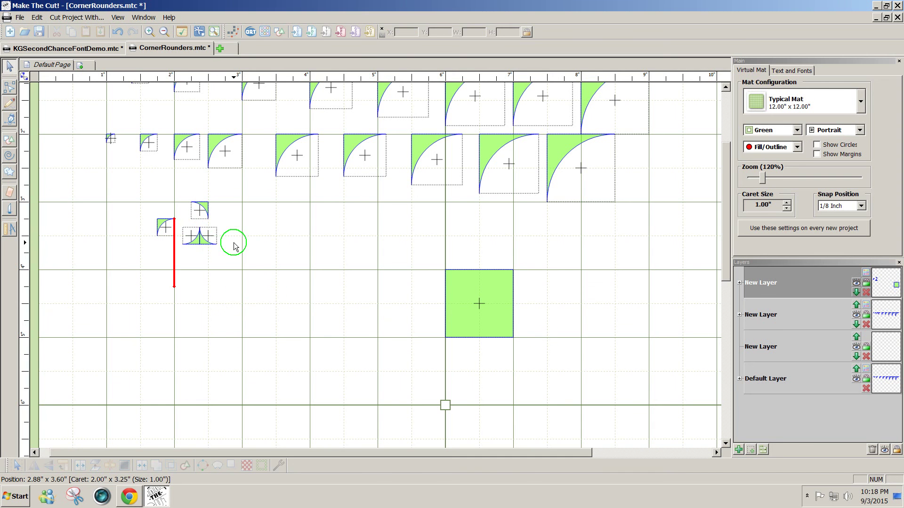
Step: Place the four corner rounders on the square's bottom-left, top-right, bottom-right and top-left corners
drag(204, 242, 453, 330)
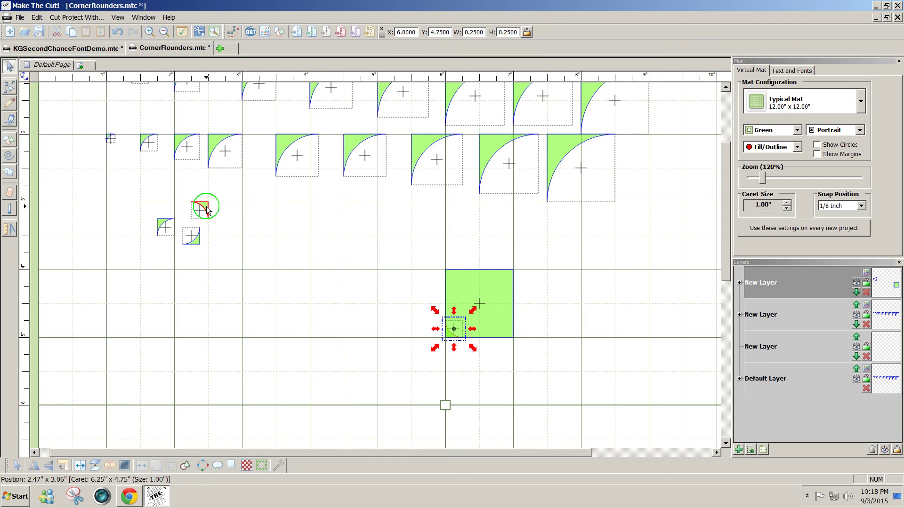
drag(202, 207, 512, 281)
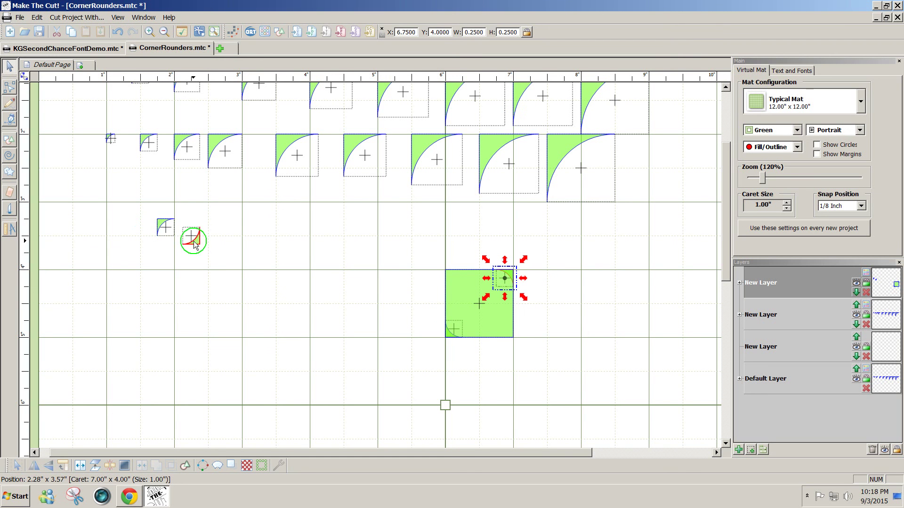
drag(193, 238, 507, 336)
drag(164, 225, 462, 282)
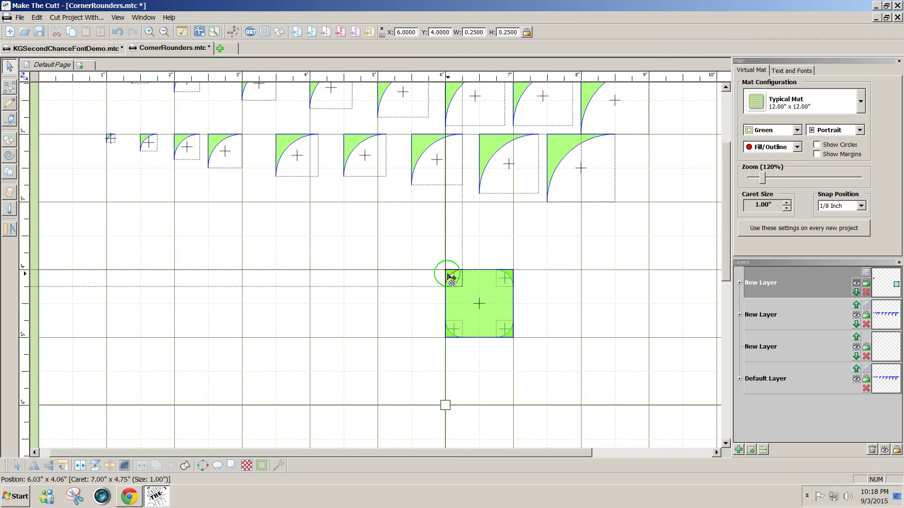
Step: Weld the four corner rounders into one shape and lay the green square exactly over them
click(471, 297)
drag(484, 309, 606, 313)
drag(397, 240, 541, 373)
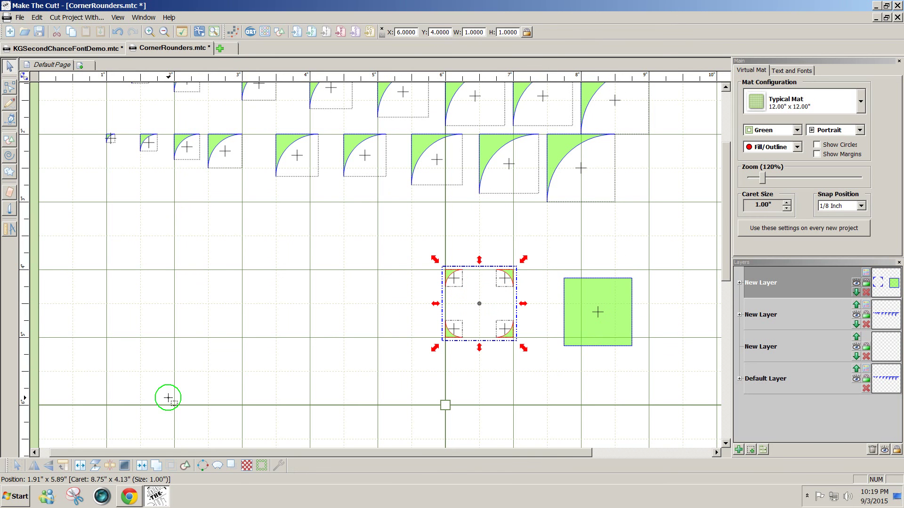
click(142, 465)
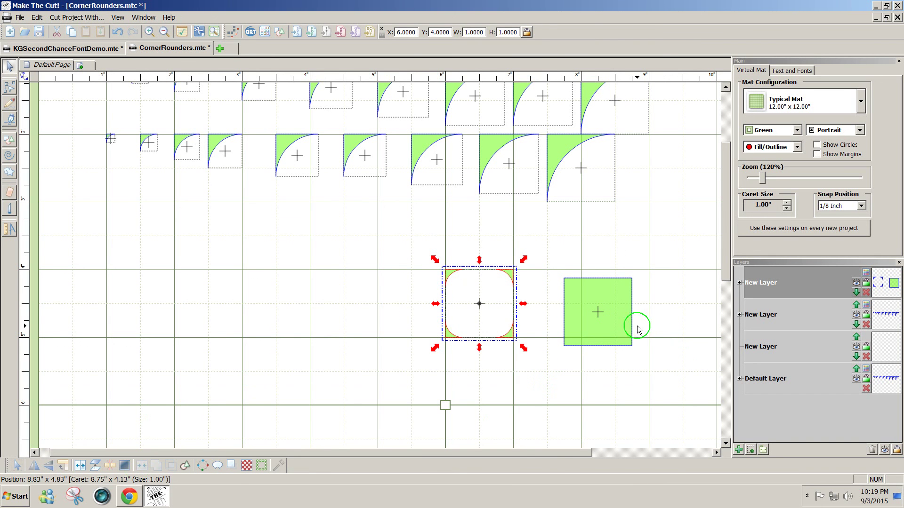
drag(612, 323, 492, 309)
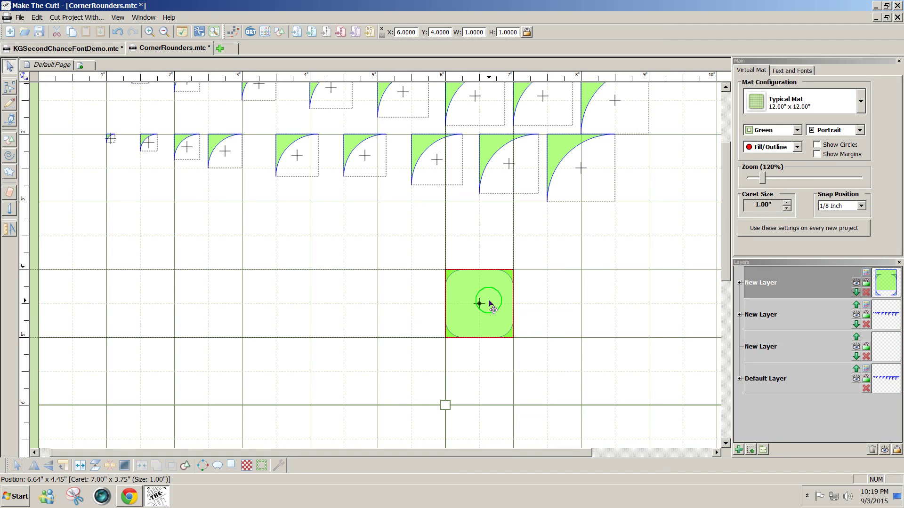
Step: Subtract the welded rounders from the square with A-B Difference and move the result to X 4.0, Y 3.875
click(556, 373)
drag(556, 372, 433, 227)
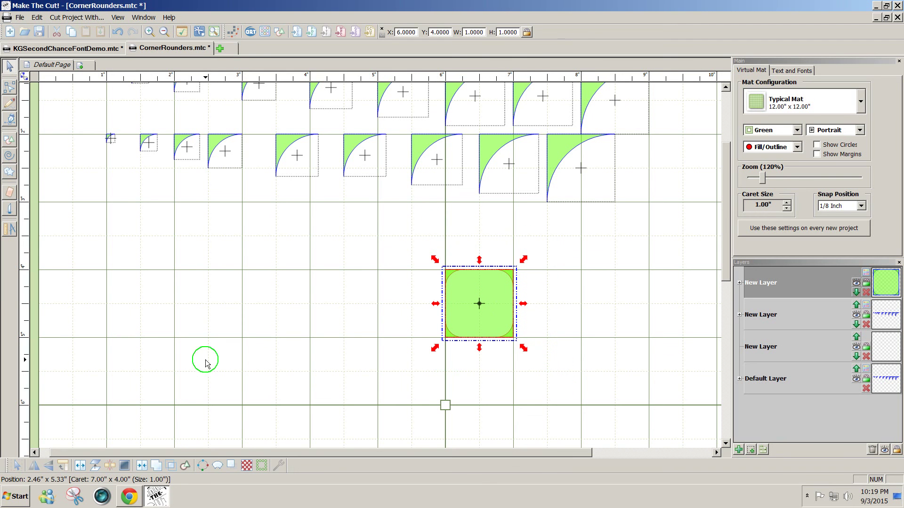
click(170, 466)
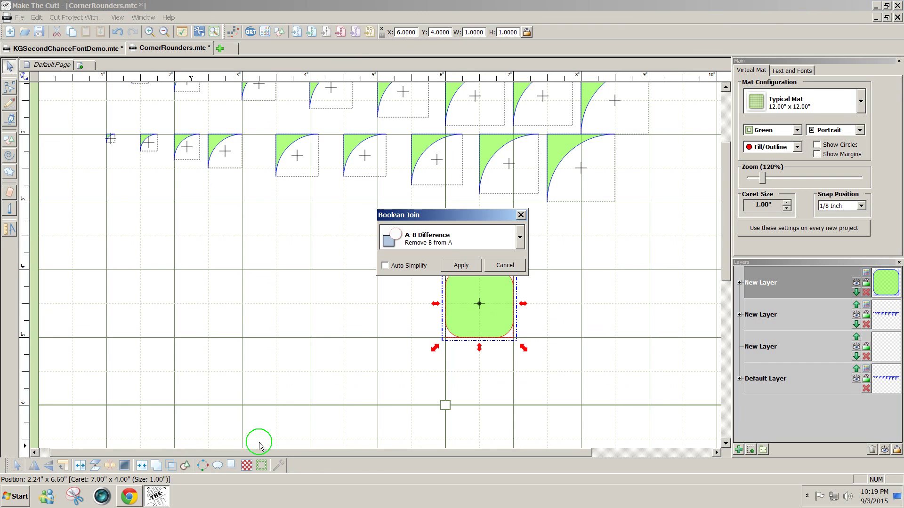
click(461, 265)
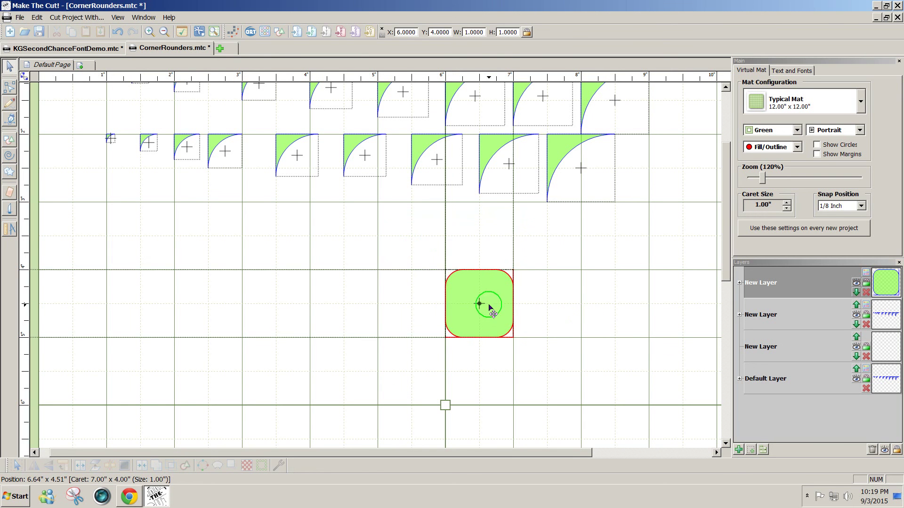
drag(490, 309, 352, 302)
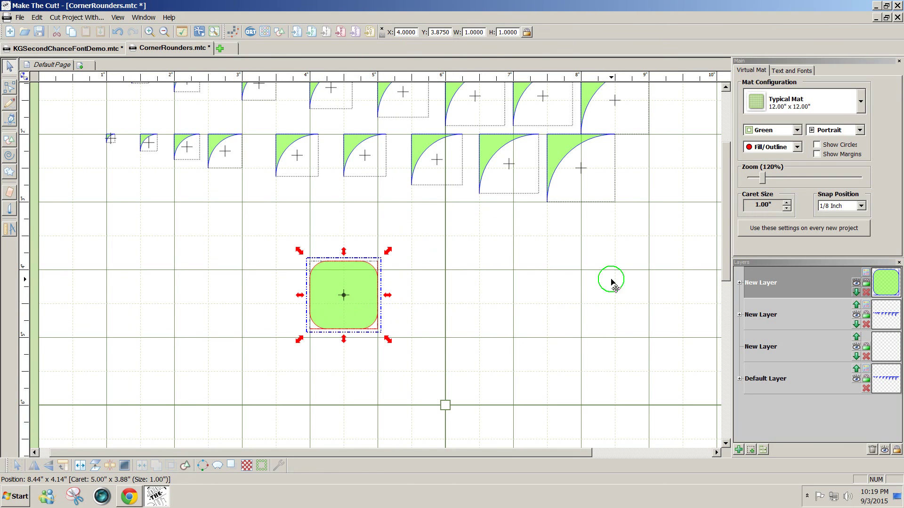
drag(722, 250, 724, 216)
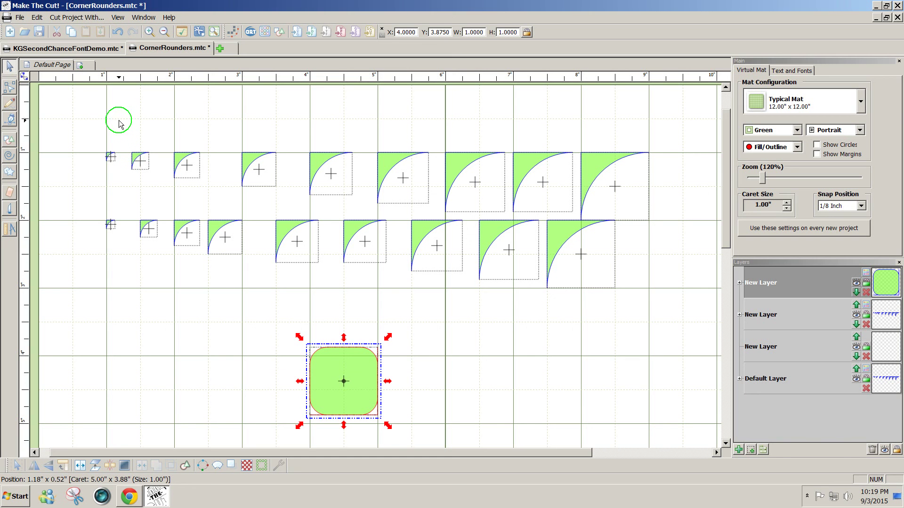
Step: Save the selected 0.125-inch rounder via File > Export > Sel. To SVG File as 'CornerRounder' on the Desktop
drag(78, 114, 125, 178)
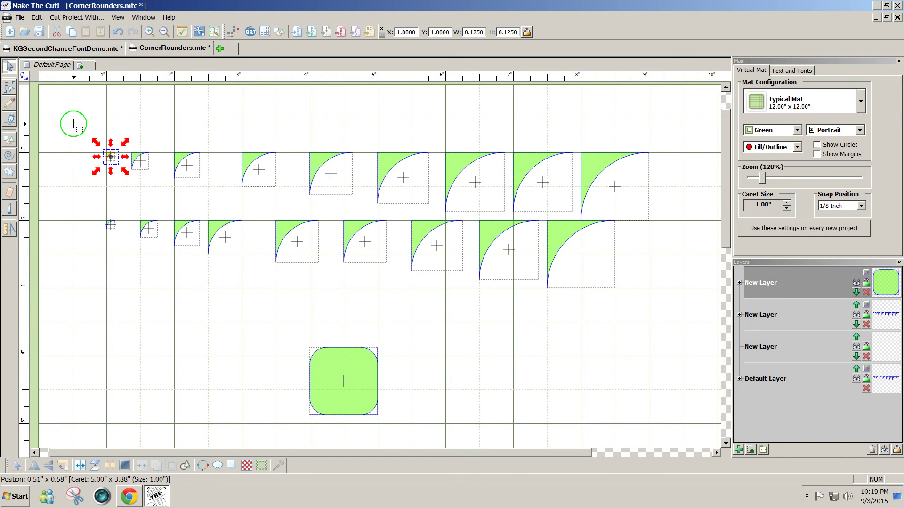
click(20, 19)
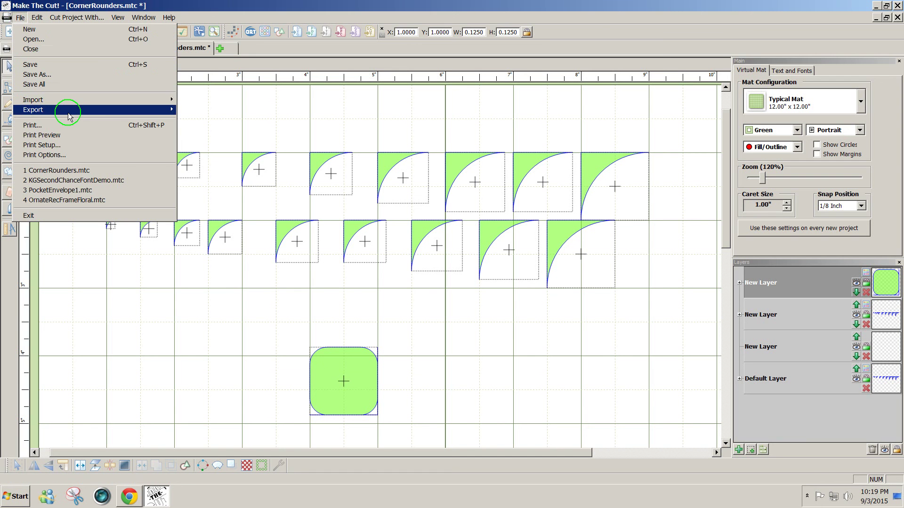
mouse_move(66, 110)
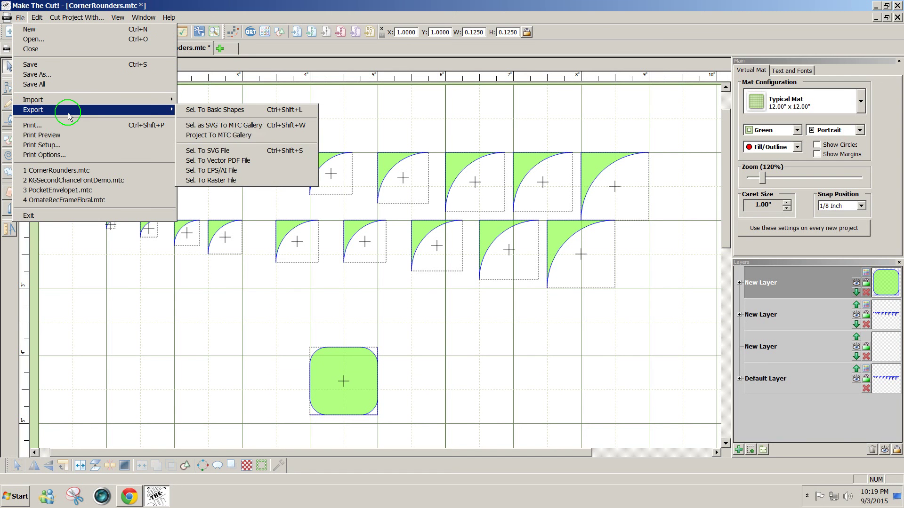
click(241, 153)
click(476, 330)
text(Corne)
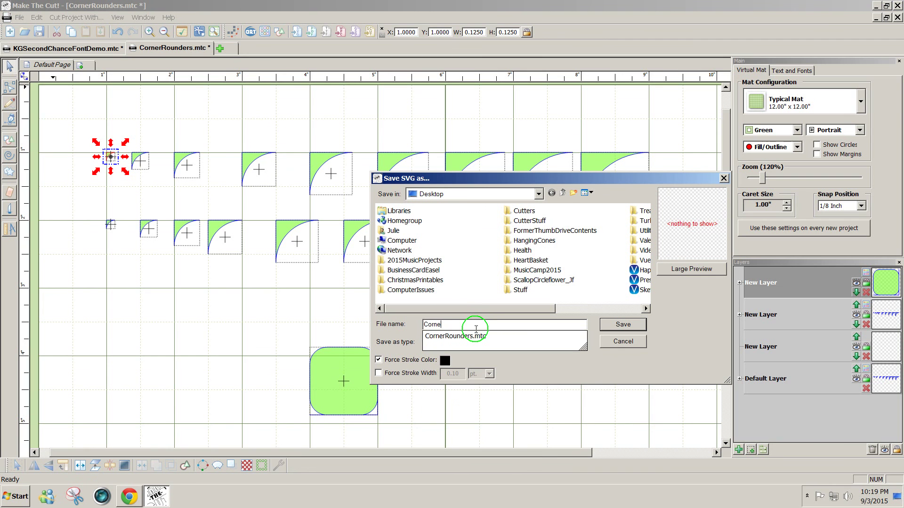
text(rRounder)
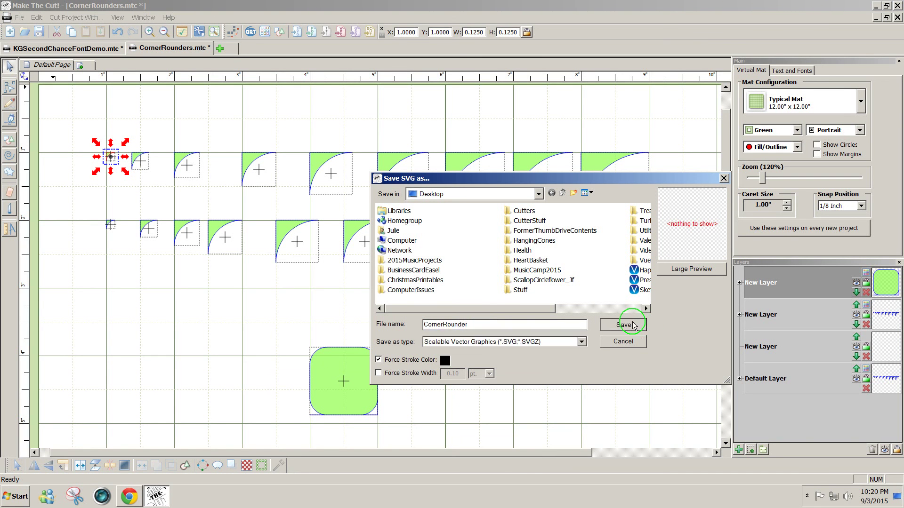
click(623, 325)
click(535, 272)
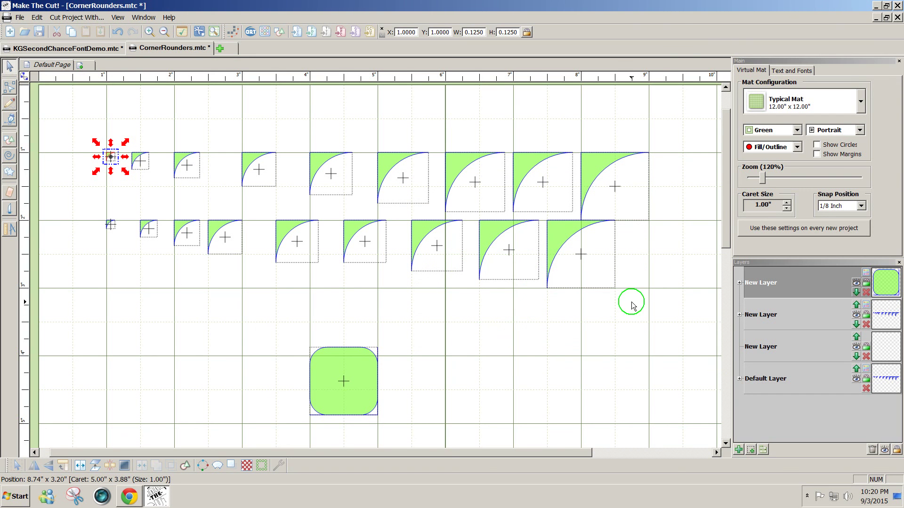
drag(728, 233, 728, 214)
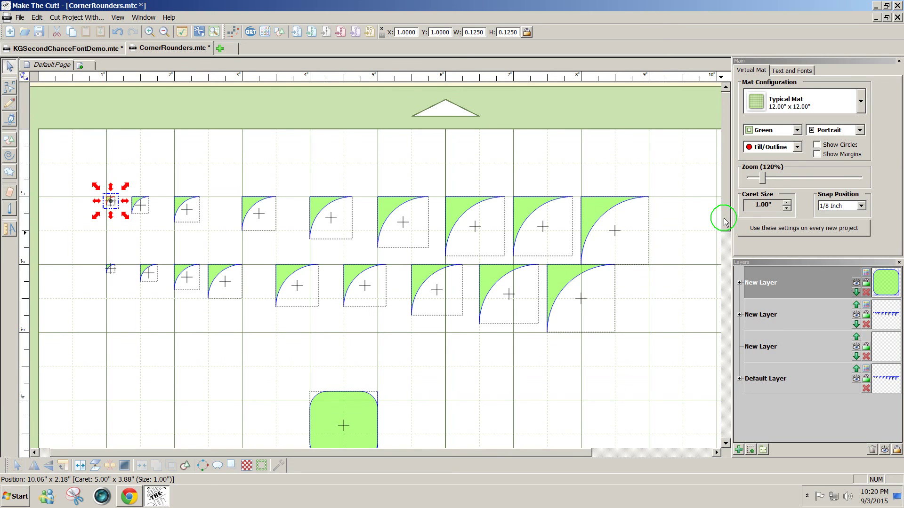
scroll(723, 223, down, 3)
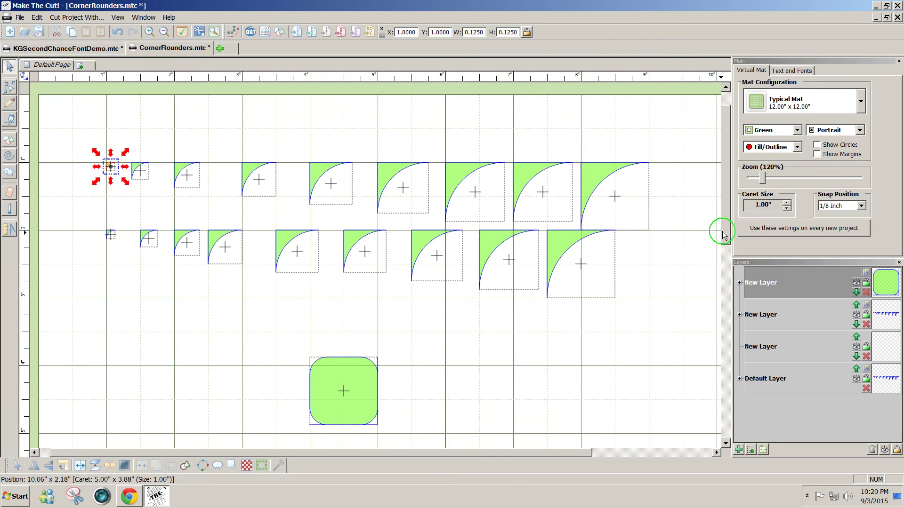
click(631, 287)
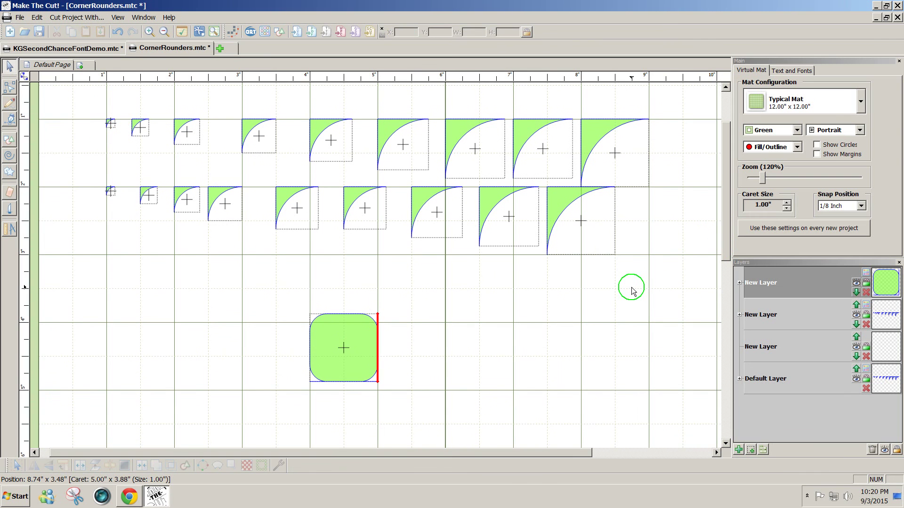